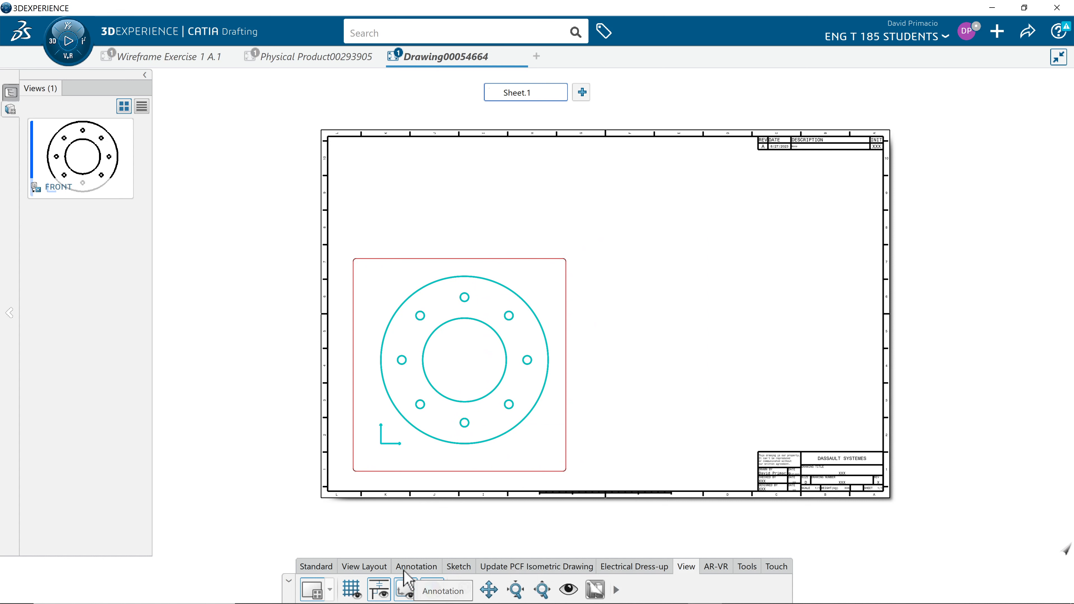
Step: Project a right view beside the FRONT view and a top view above it on Sheet.1
{"action": "left_click", "coordinate": [363, 567]}
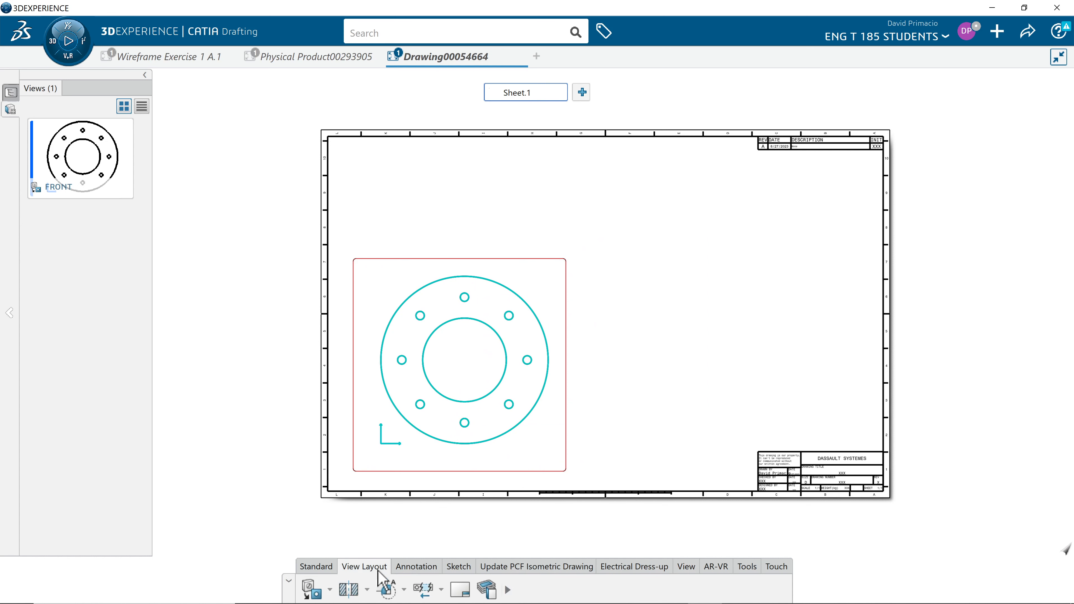
{"action": "left_click", "coordinate": [329, 590]}
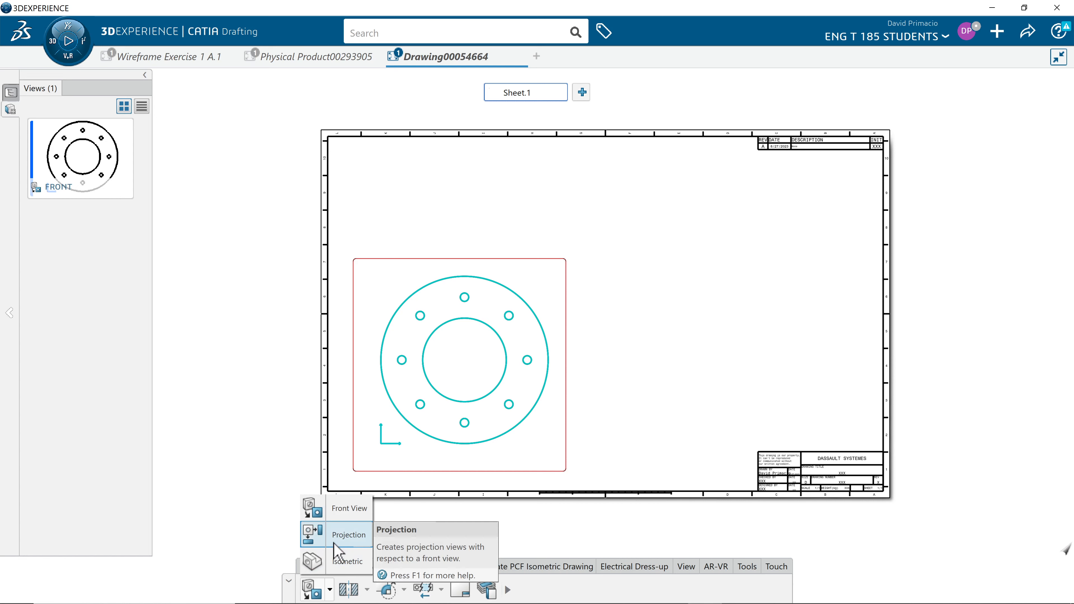
{"action": "left_click", "coordinate": [341, 536]}
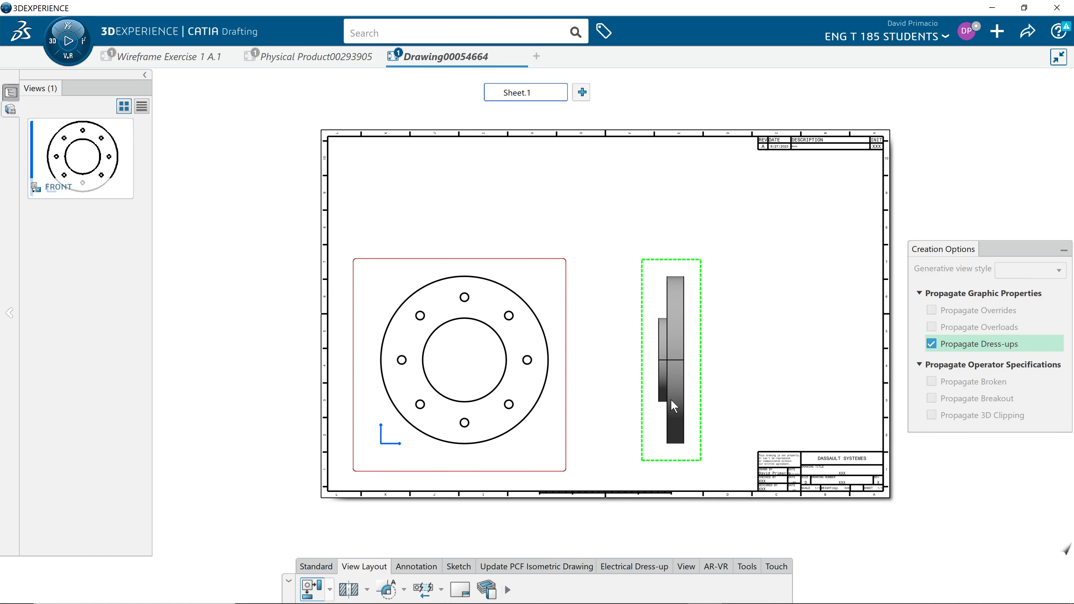
{"action": "left_click", "coordinate": [672, 400]}
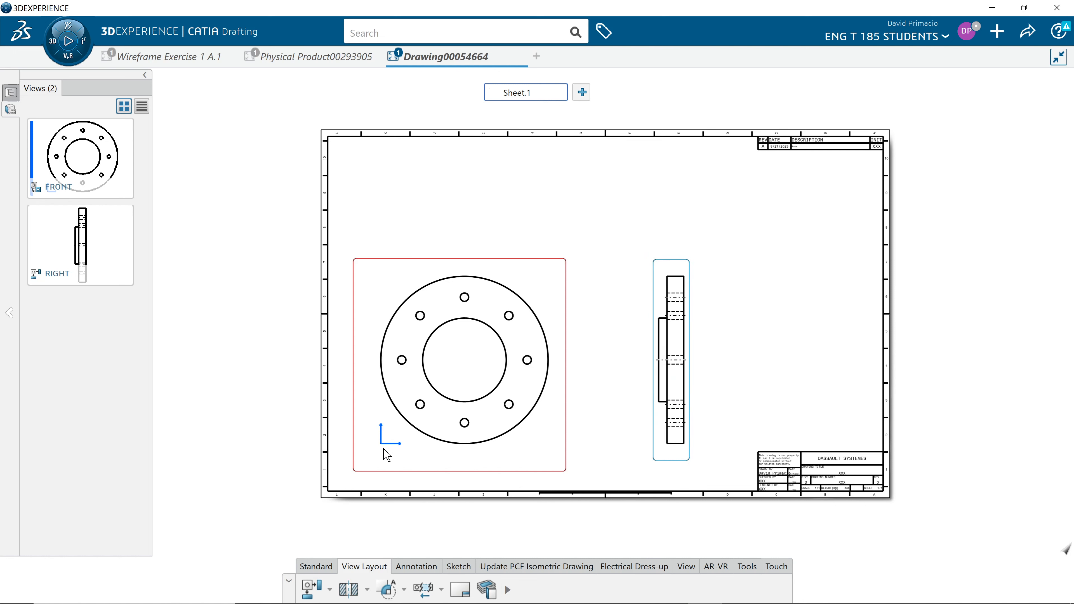
{"action": "left_click", "coordinate": [308, 586]}
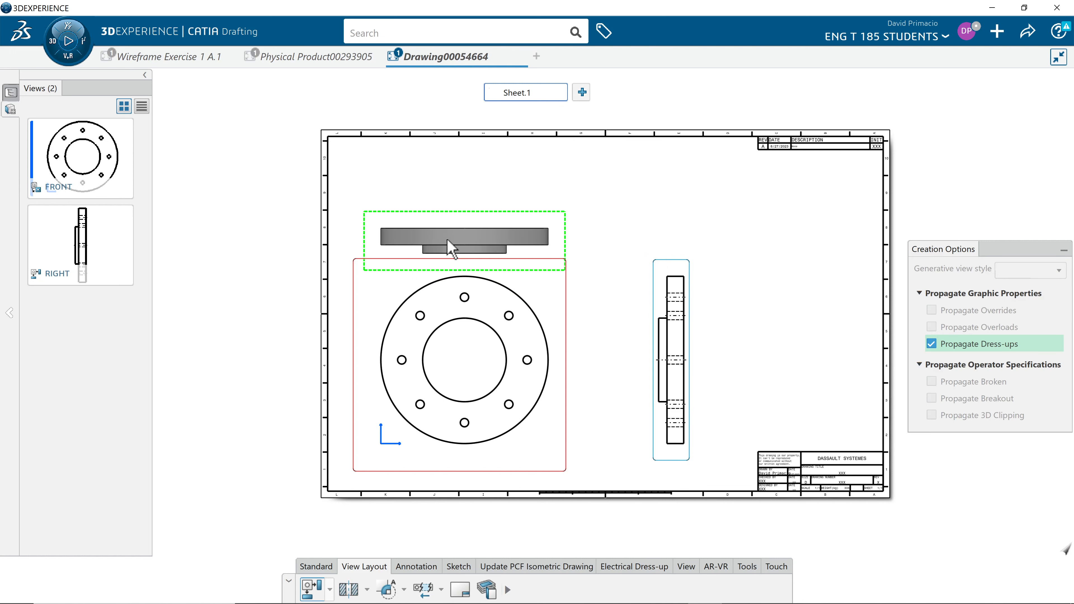
{"action": "left_click", "coordinate": [461, 196]}
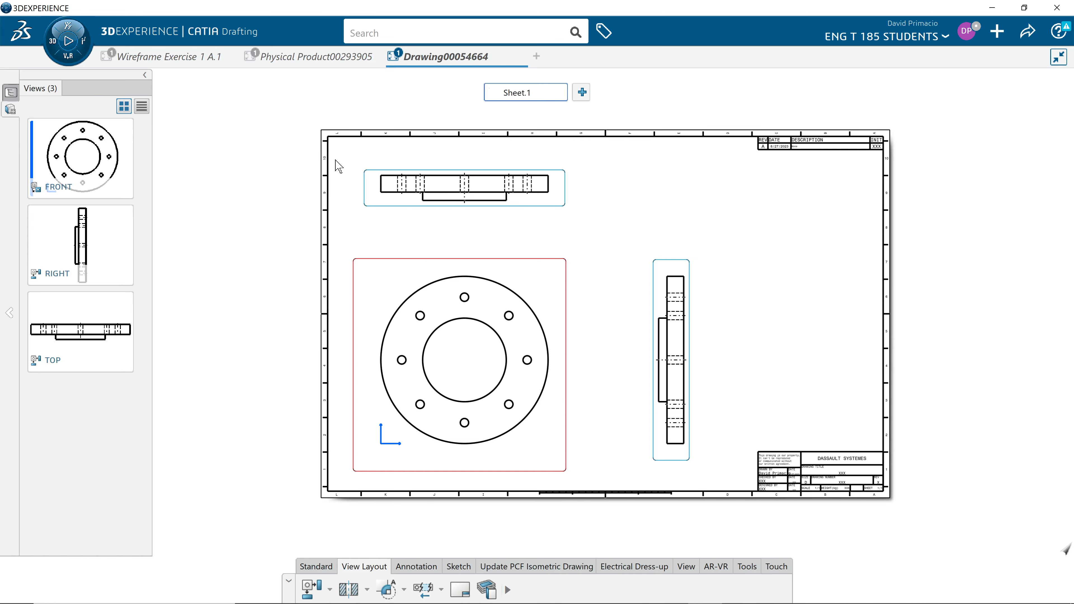
Step: Inspect the physical product model in its front and top standard orientations, and return to the drawing
{"action": "left_click", "coordinate": [307, 64]}
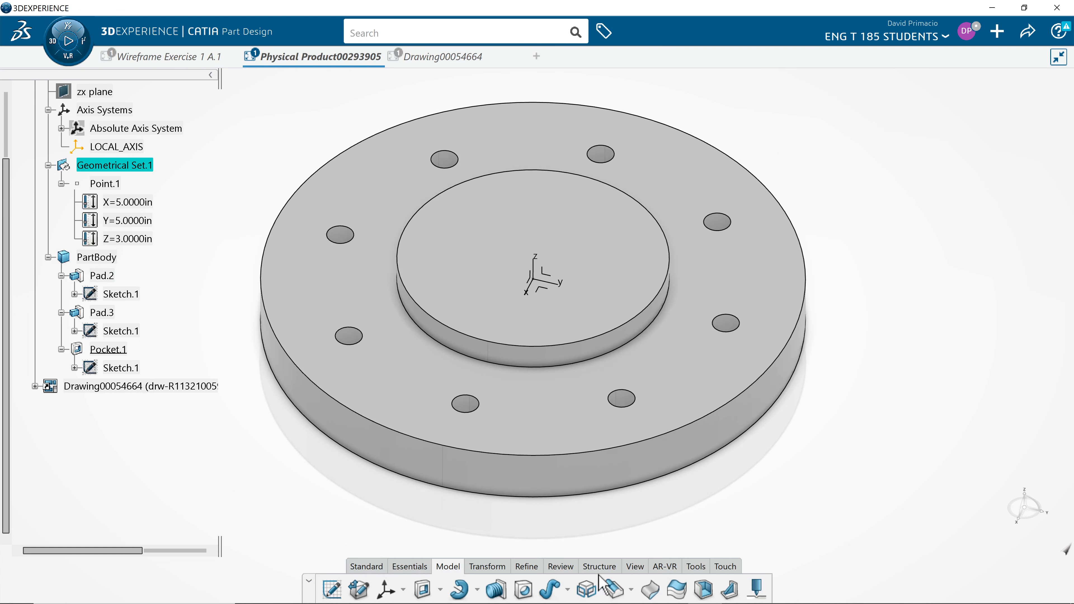
{"action": "left_click", "coordinate": [632, 567]}
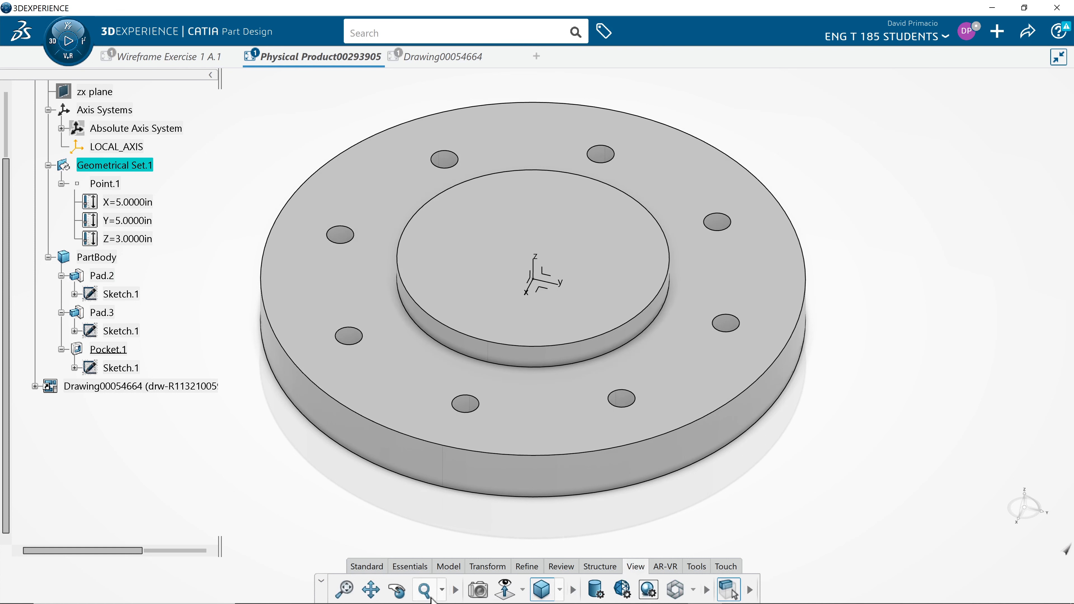
{"action": "mouse_move", "coordinate": [520, 596]}
{"action": "left_click", "coordinate": [521, 588]}
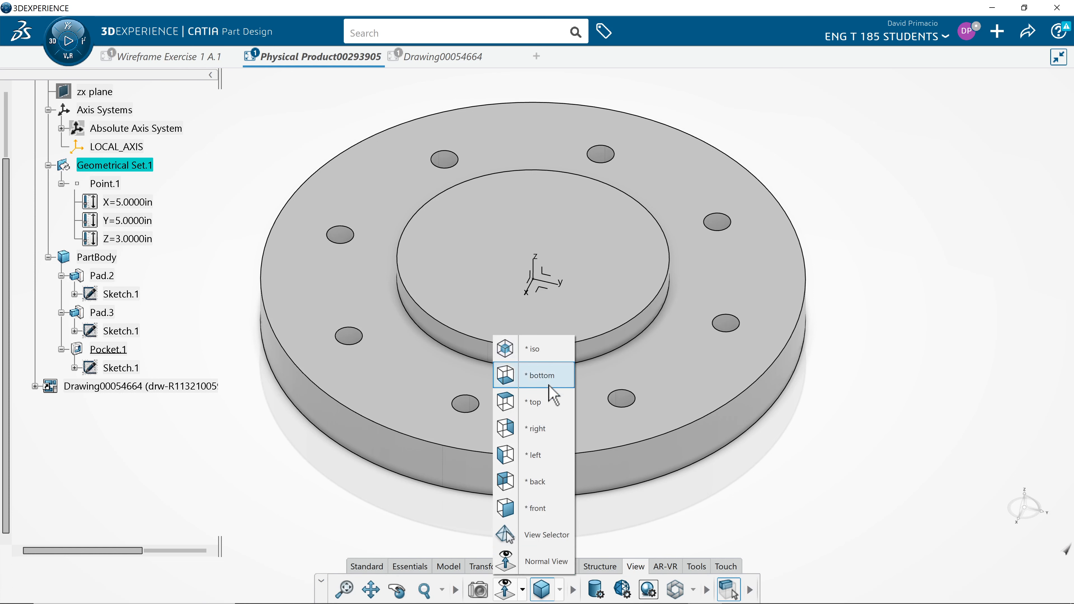
{"action": "left_click", "coordinate": [546, 510]}
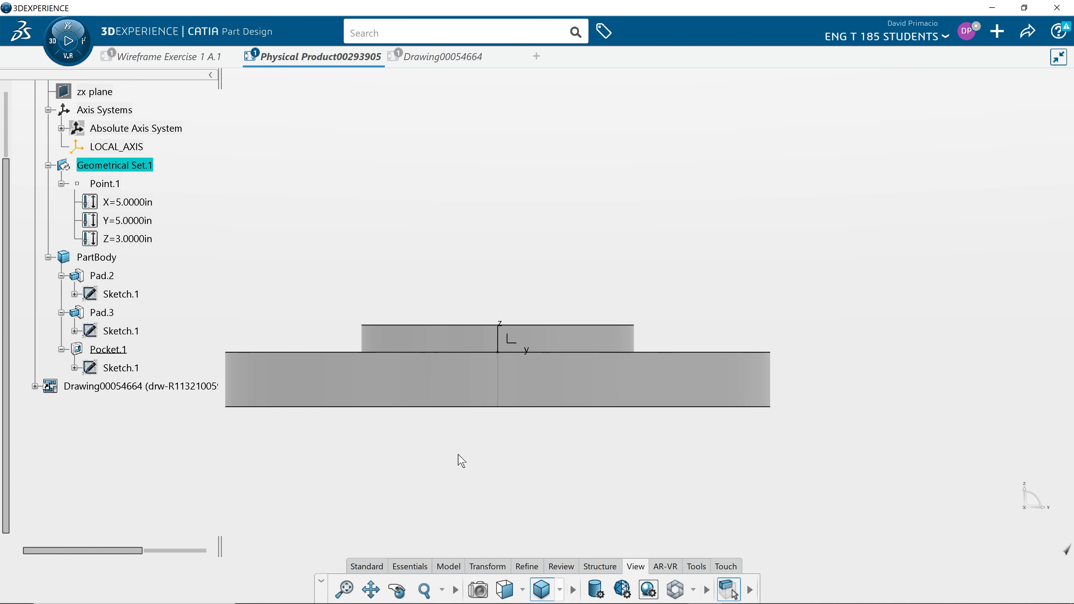
{"action": "middle_click_drag", "start_coordinate": [501, 456], "coordinate": [525, 459]}
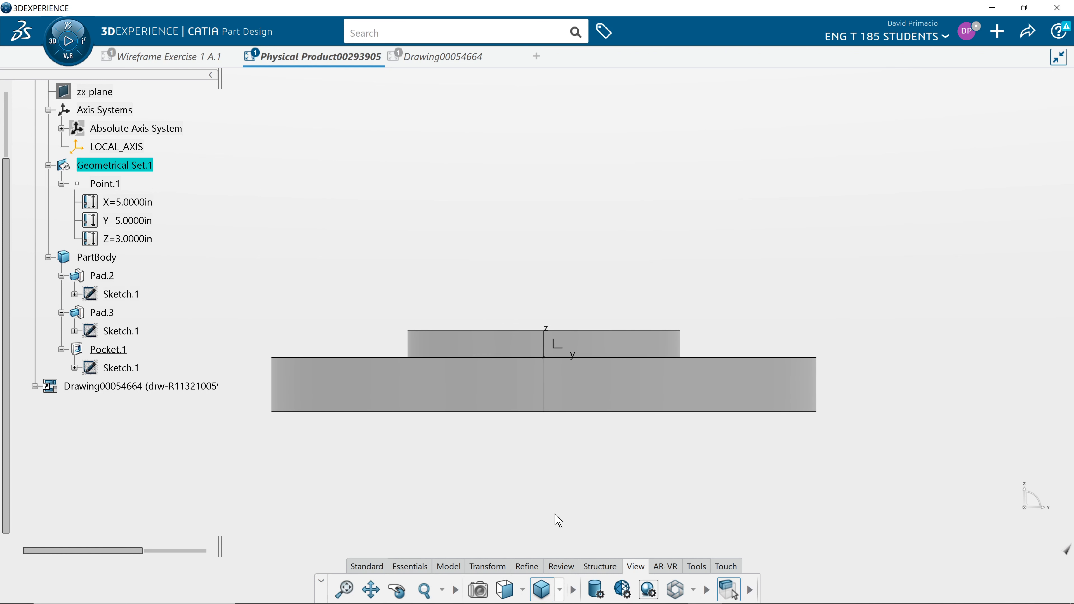
{"action": "left_click", "coordinate": [523, 590]}
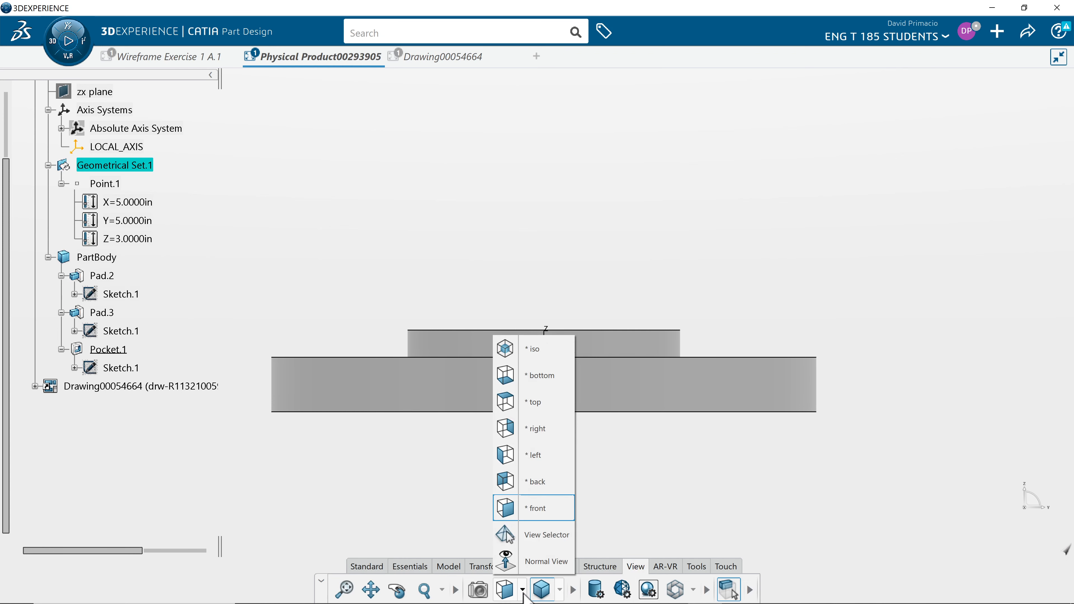
{"action": "left_click", "coordinate": [535, 402]}
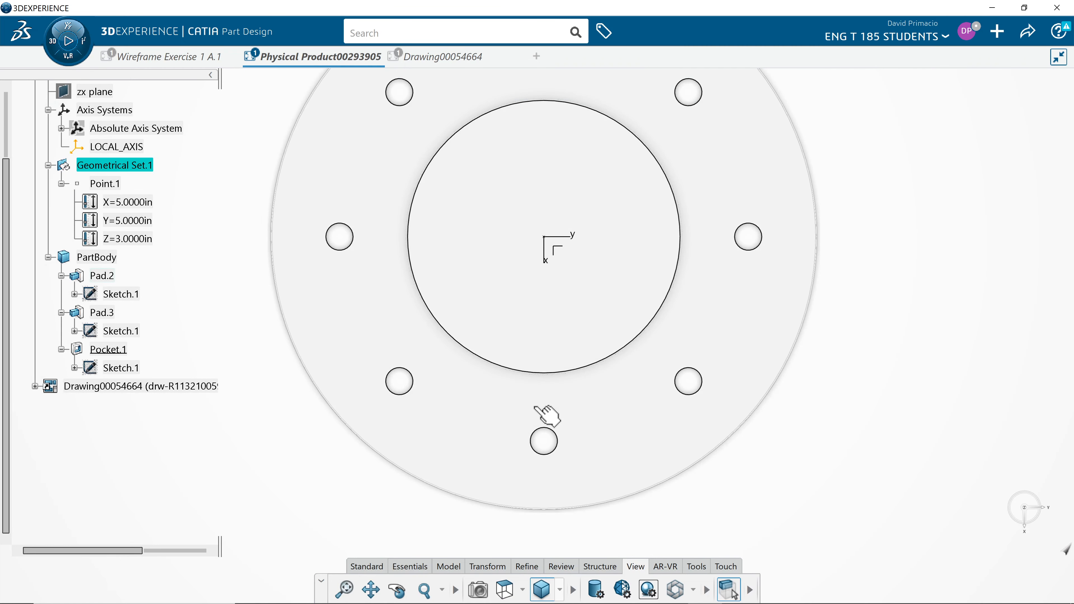
{"action": "middle_click_drag", "start_coordinate": [379, 500], "coordinate": [388, 524]}
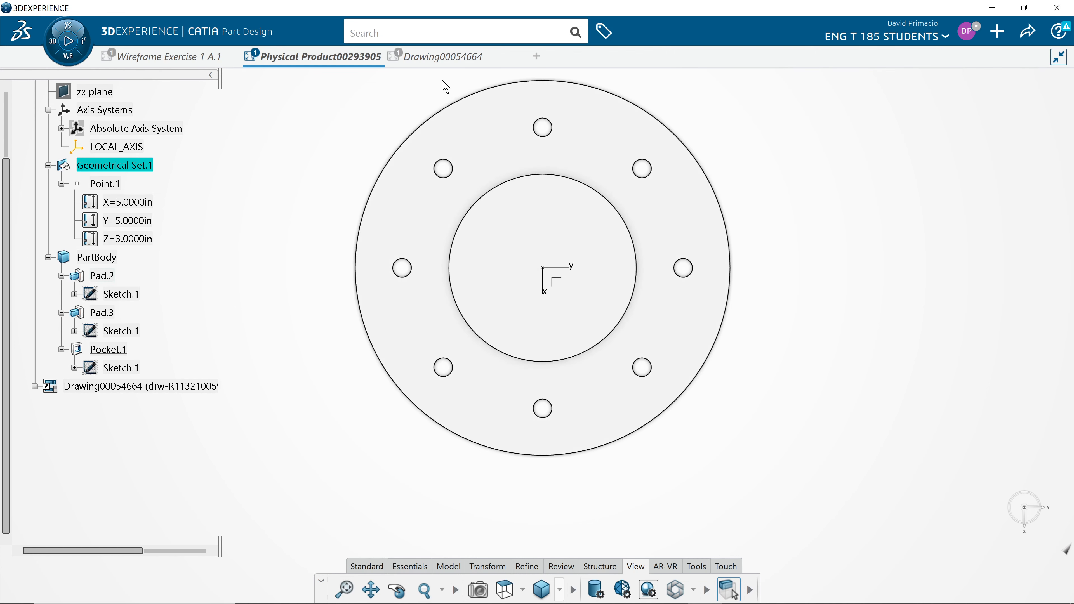
{"action": "left_click", "coordinate": [443, 60]}
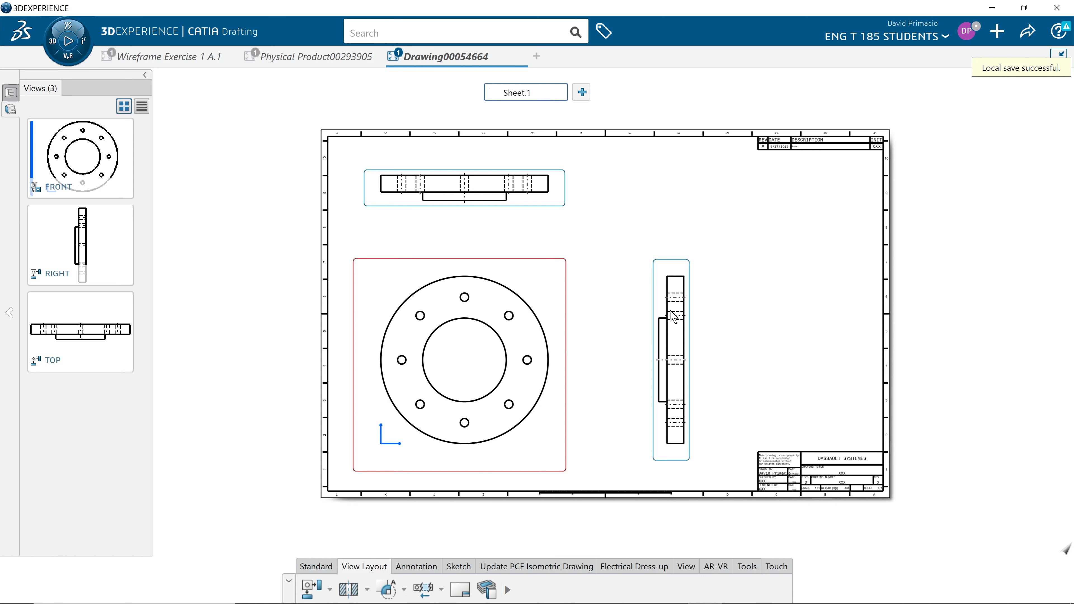
Step: Delete the TOP and RIGHT projection views from Sheet.1, keeping only the FRONT view
{"action": "left_click", "coordinate": [655, 304]}
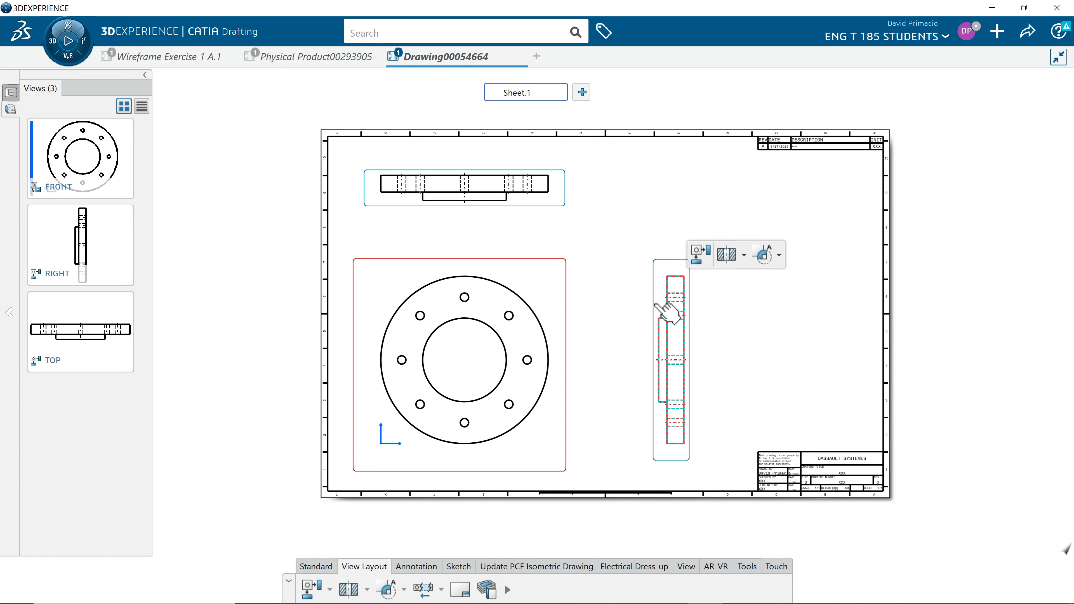
{"action": "left_click", "coordinate": [648, 301]}
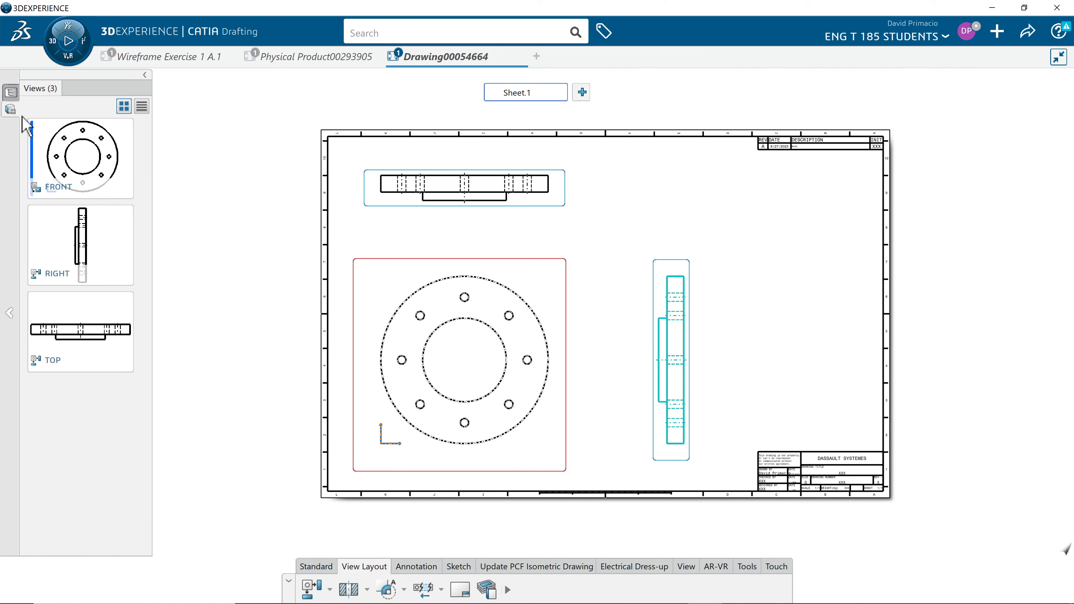
{"action": "left_click", "coordinate": [10, 92]}
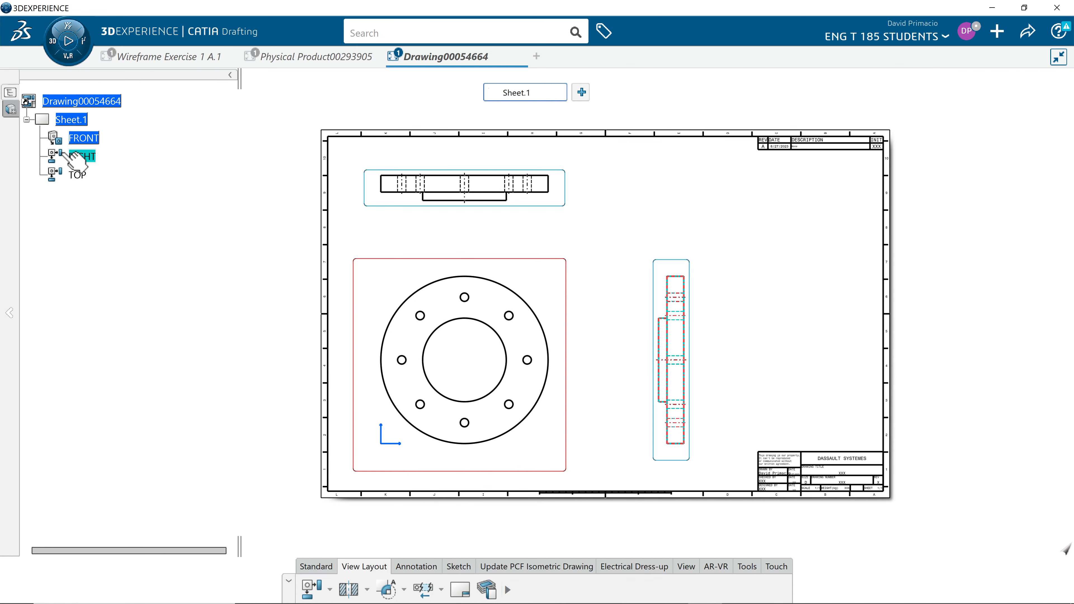
{"action": "left_click", "coordinate": [87, 175]}
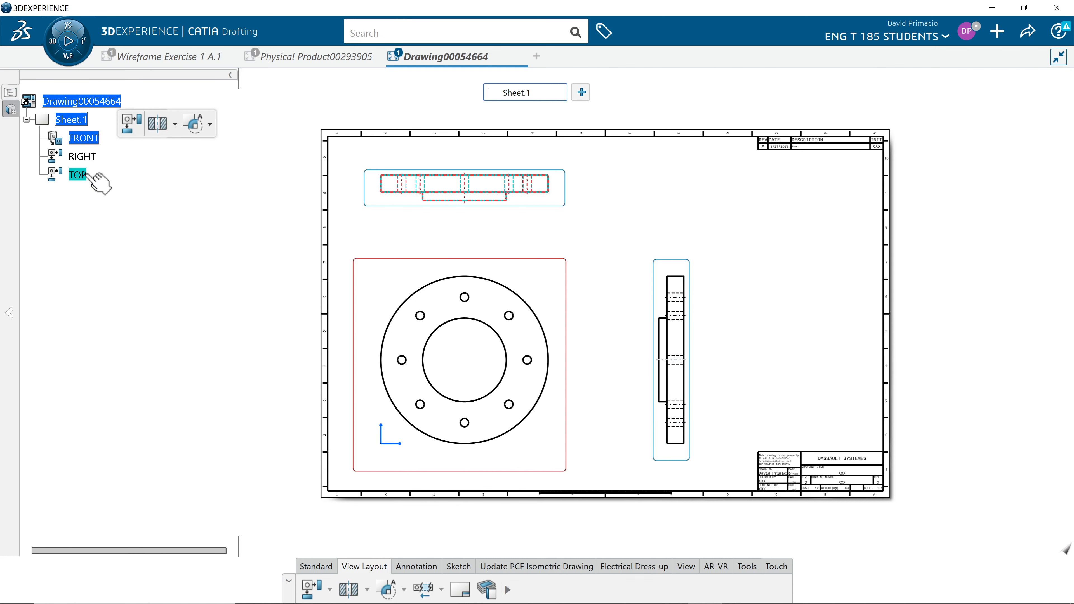
{"action": "right_click", "coordinate": [88, 175]}
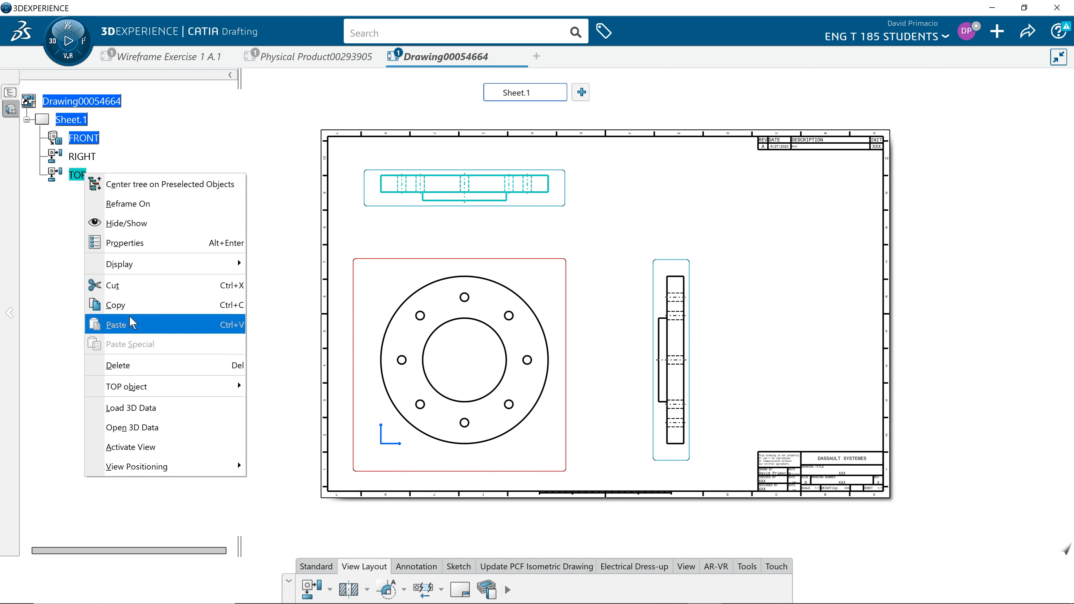
{"action": "left_click", "coordinate": [117, 365]}
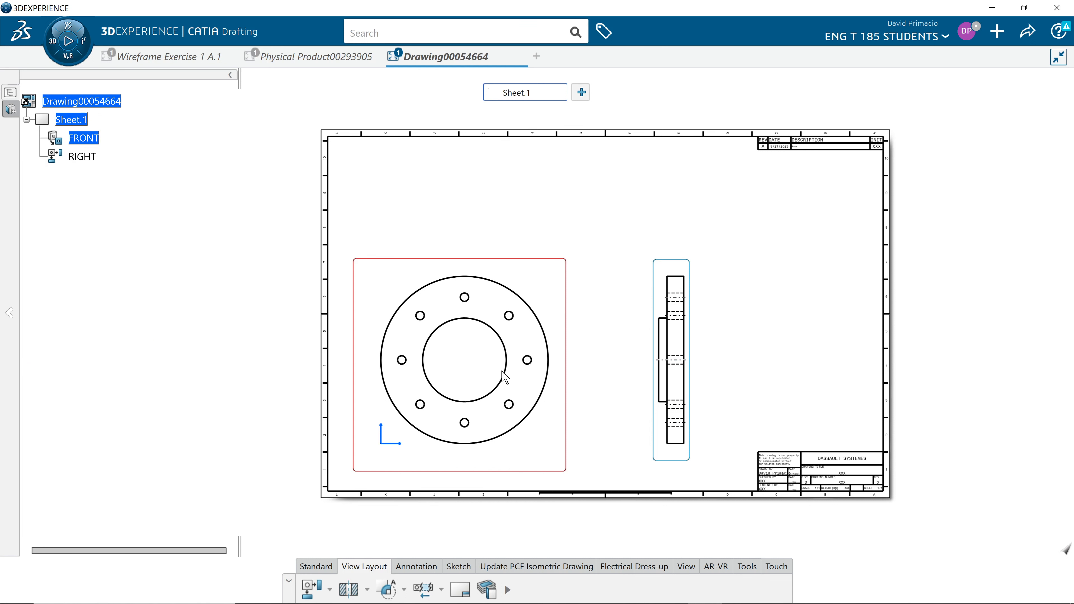
{"action": "right_click", "coordinate": [86, 140]}
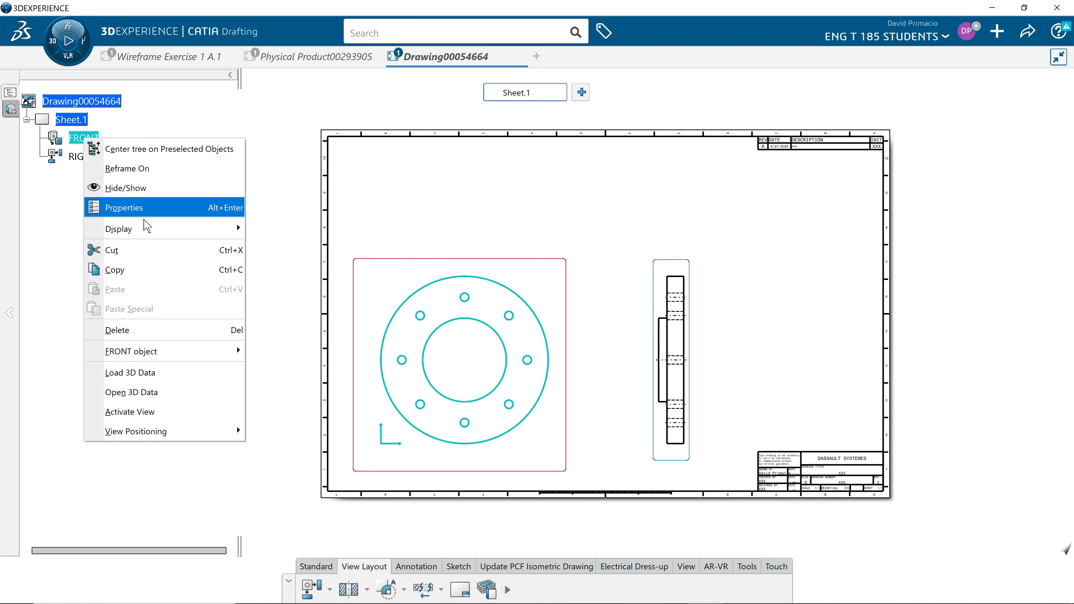
{"action": "left_click", "coordinate": [70, 148]}
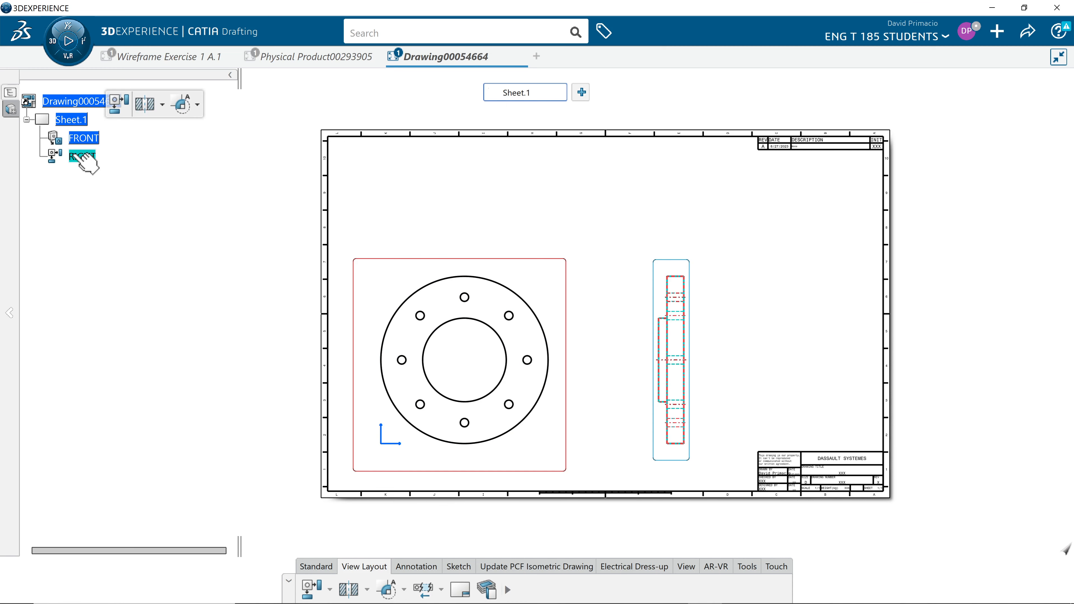
{"action": "right_click", "coordinate": [79, 157]}
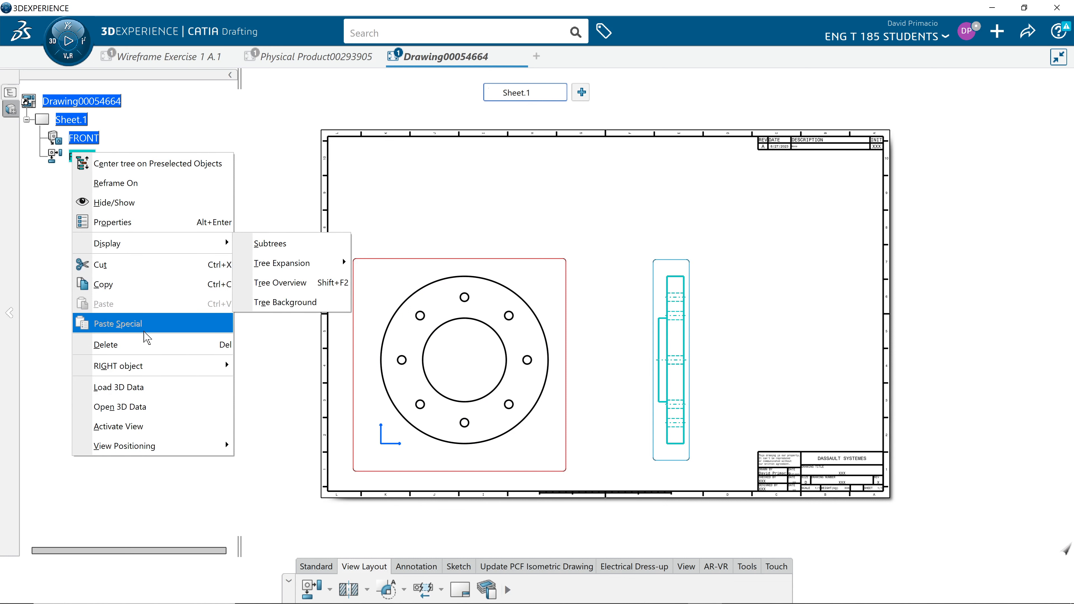
{"action": "left_click", "coordinate": [144, 345]}
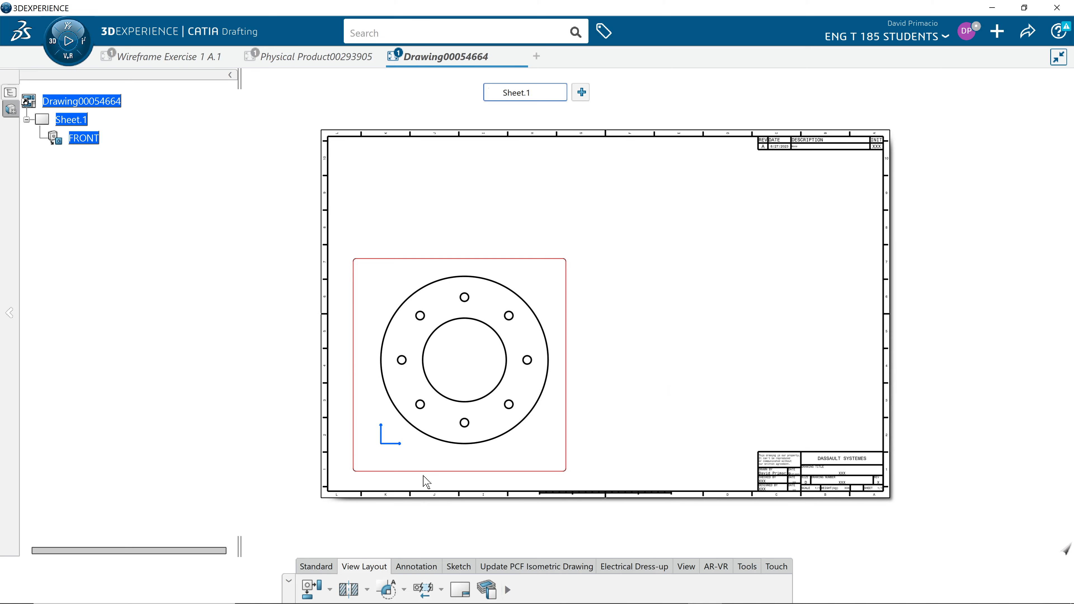
Step: Move the FRONT view up to the sheet's upper-left area and project a bottom view below it and a right view beside it
{"action": "left_click_drag", "start_coordinate": [435, 473], "coordinate": [428, 359]}
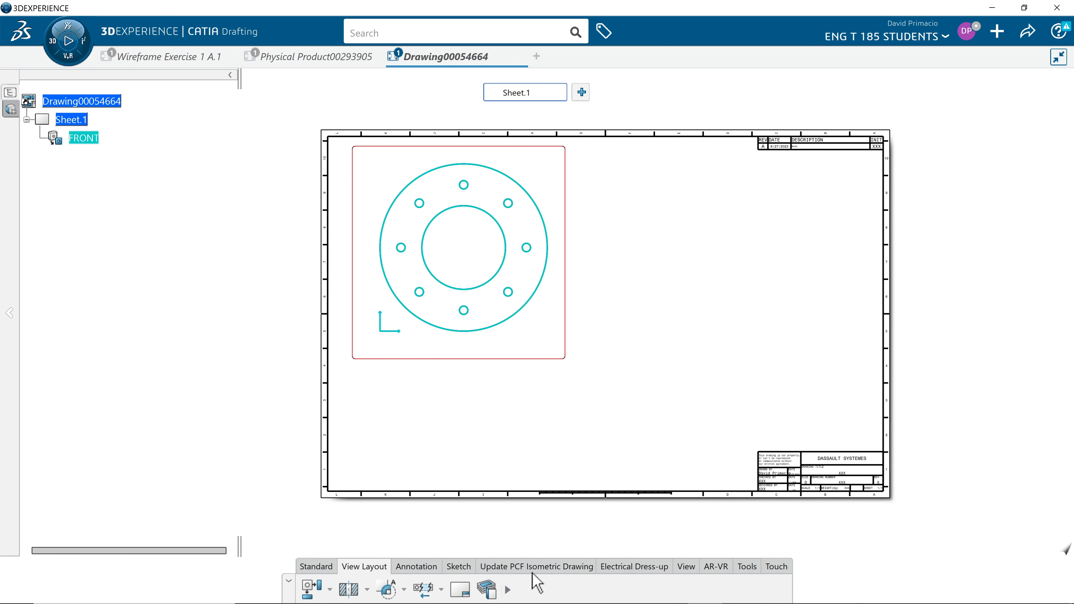
{"action": "left_click", "coordinate": [312, 588]}
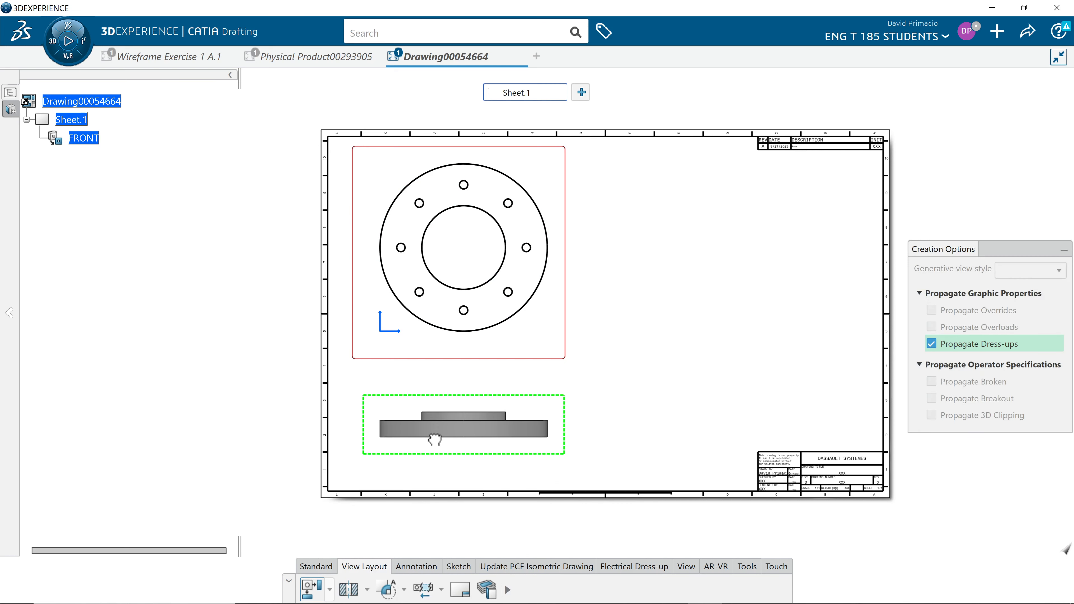
{"action": "left_click", "coordinate": [434, 440]}
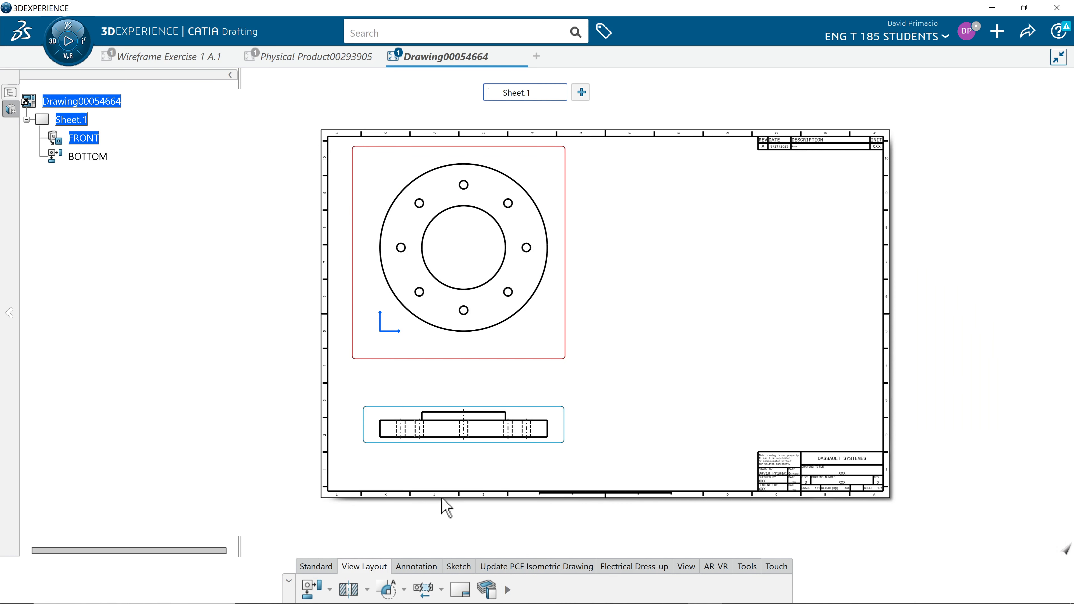
{"action": "left_click", "coordinate": [308, 592]}
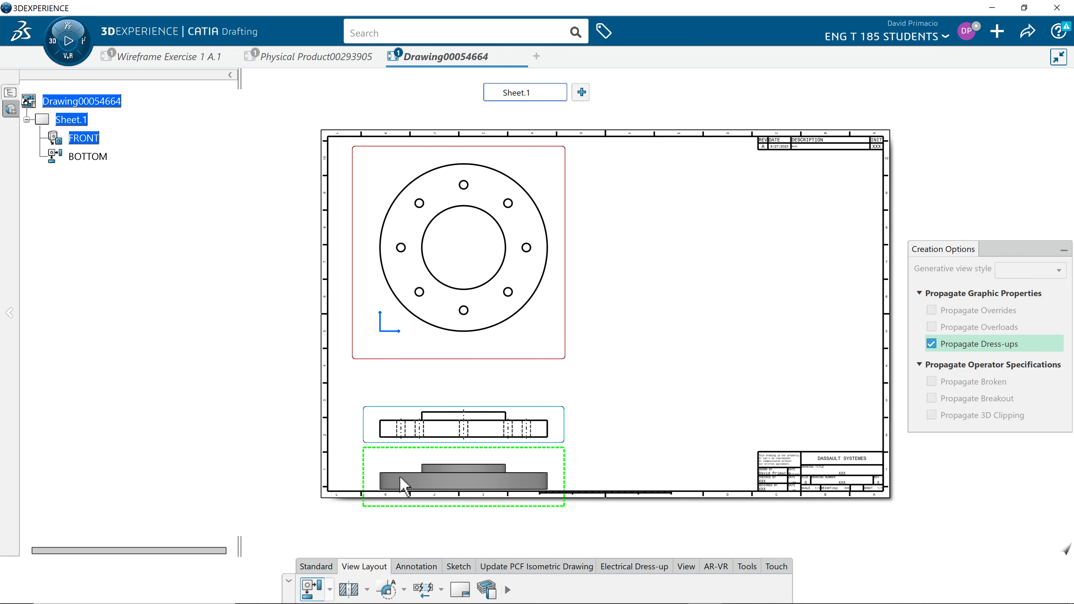
{"action": "left_click", "coordinate": [662, 277]}
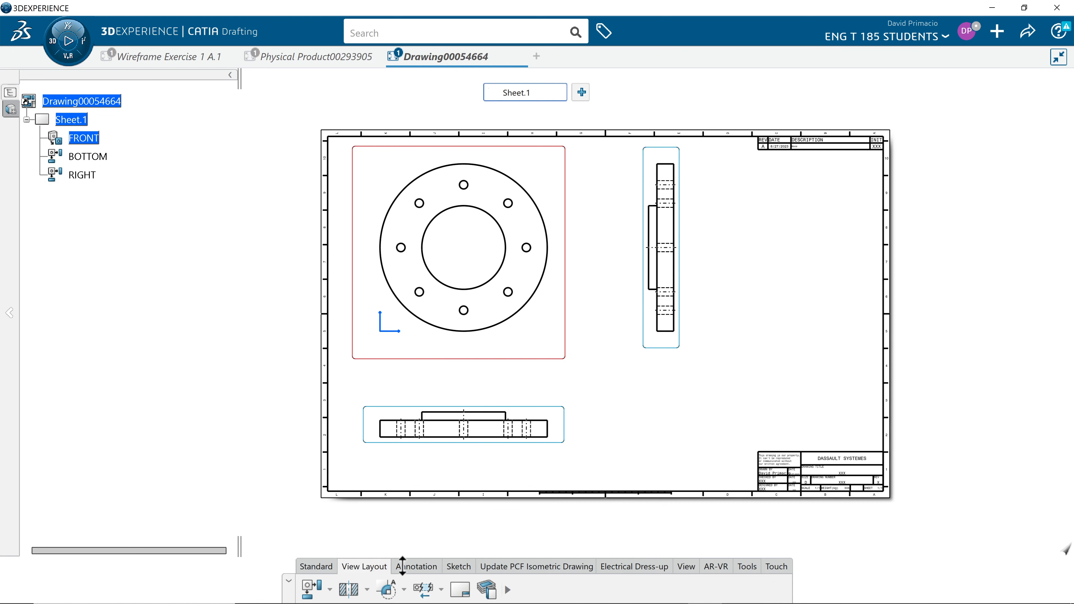
Step: Activate the BOTTOM view and project an auxiliary view from it to its right, below the RIGHT view
{"action": "left_click", "coordinate": [442, 438]}
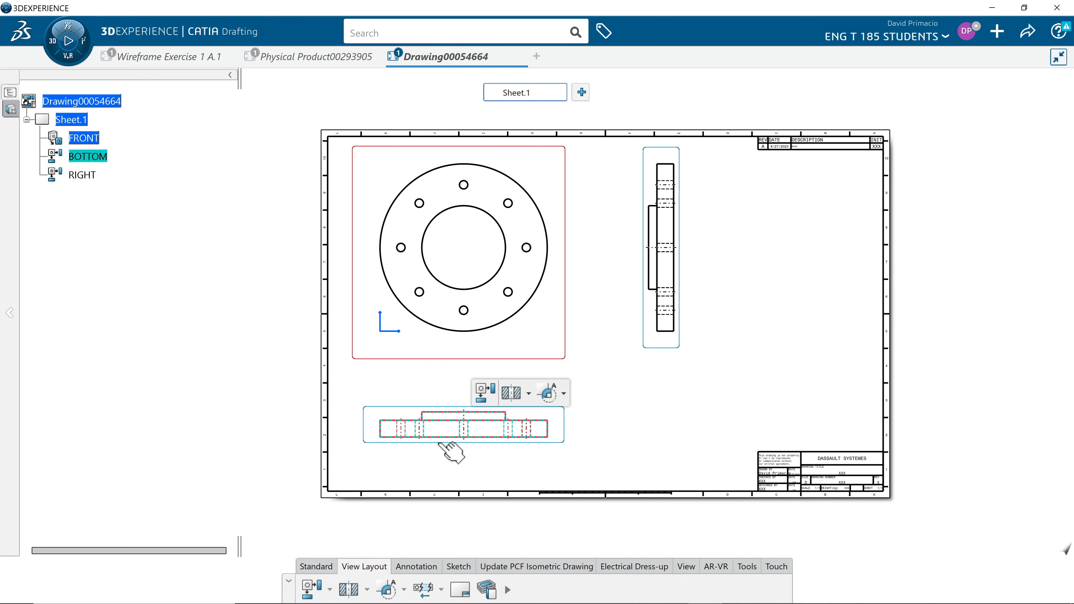
{"action": "double_click", "coordinate": [400, 444]}
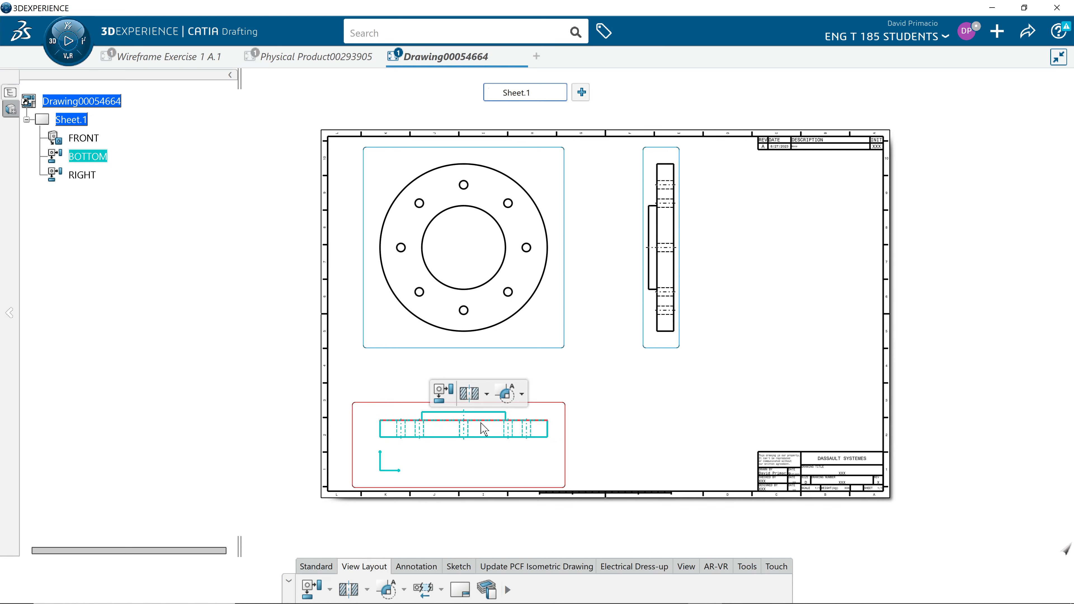
{"action": "left_click", "coordinate": [313, 587]}
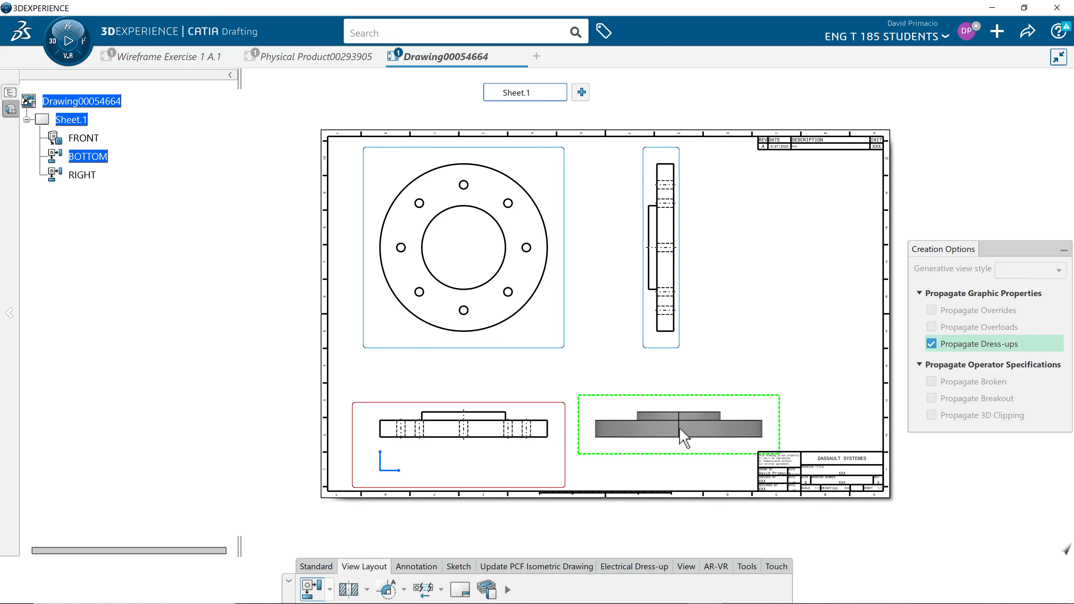
{"action": "left_click", "coordinate": [682, 436]}
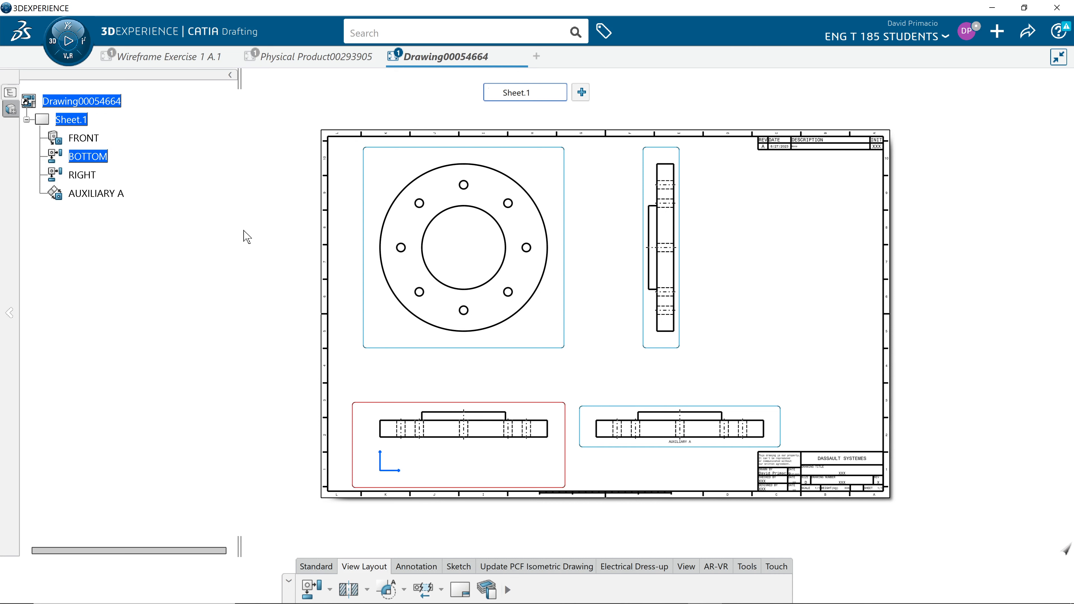
Step: Delete the AUXILIARY A, RIGHT and BOTTOM views from Sheet.1, keeping only the FRONT view
{"action": "right_click", "coordinate": [100, 193]}
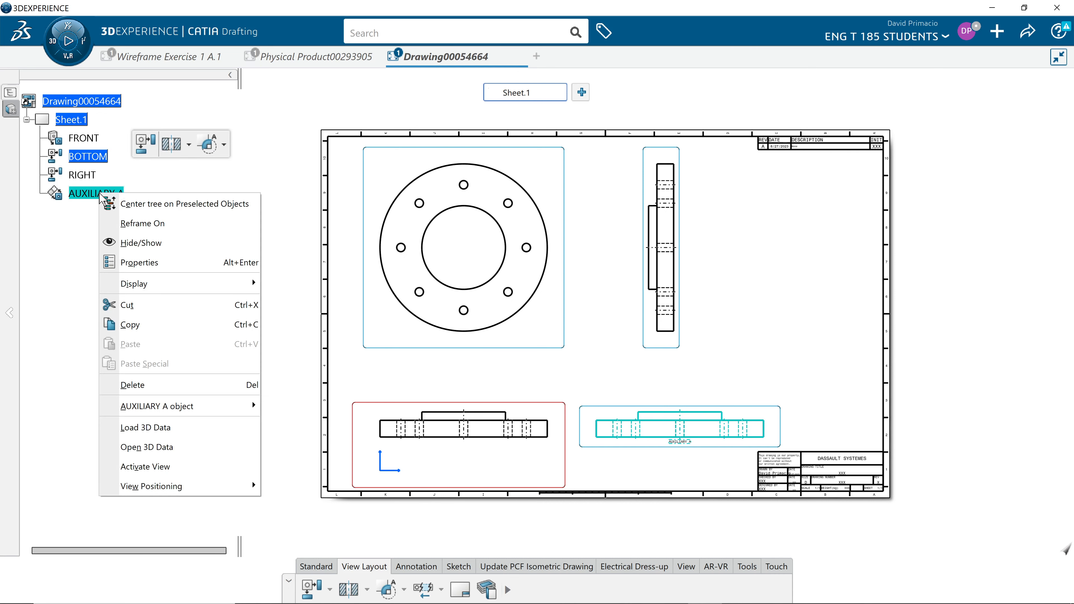
{"action": "left_click", "coordinate": [146, 386]}
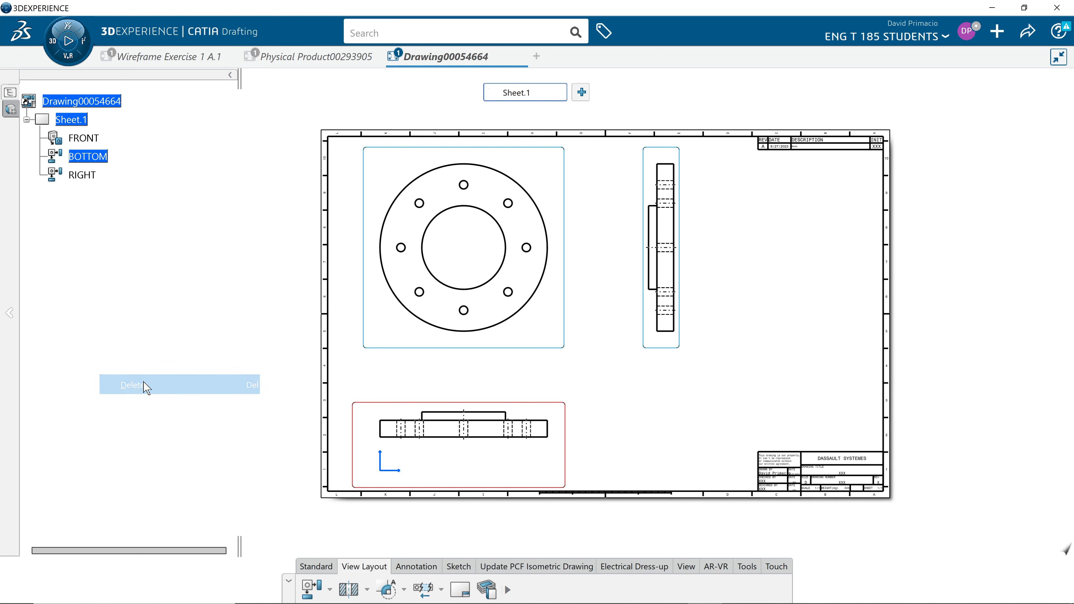
{"action": "right_click", "coordinate": [85, 178]}
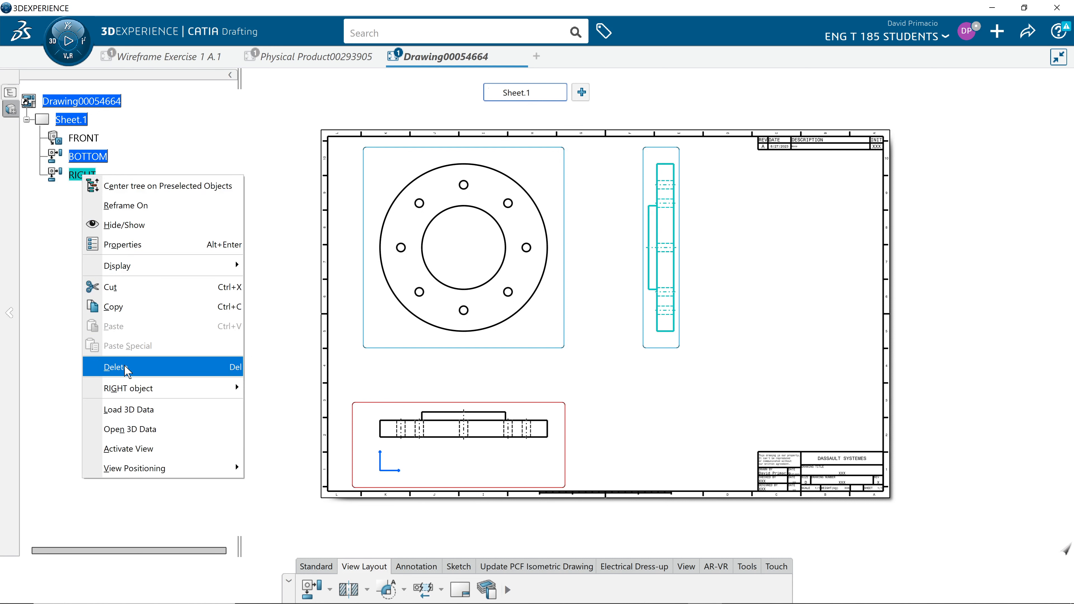
{"action": "left_click", "coordinate": [115, 367]}
{"action": "right_click", "coordinate": [88, 158]}
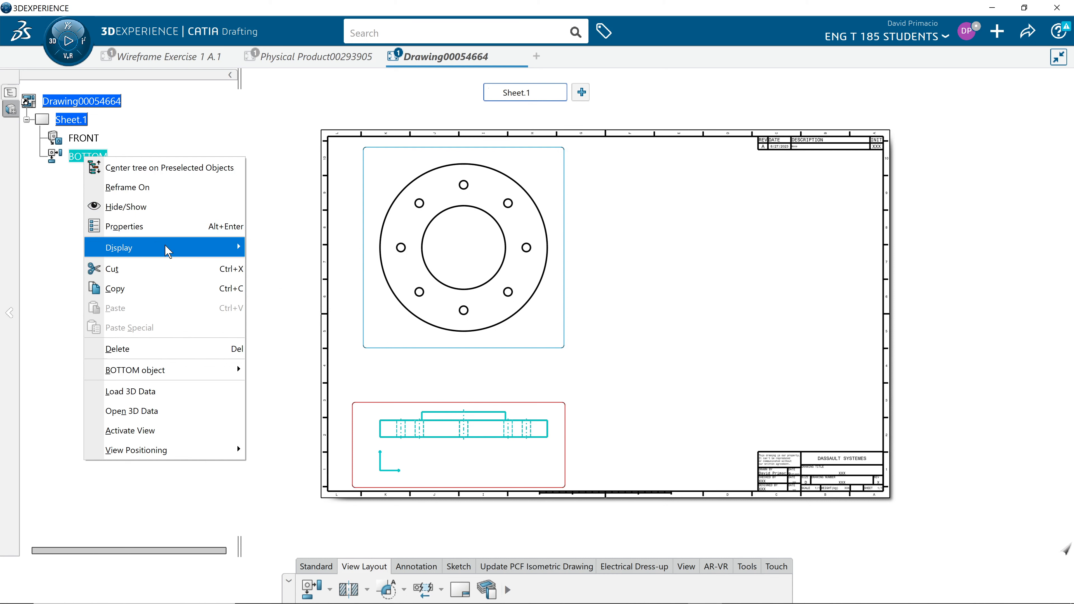
{"action": "left_click", "coordinate": [180, 349]}
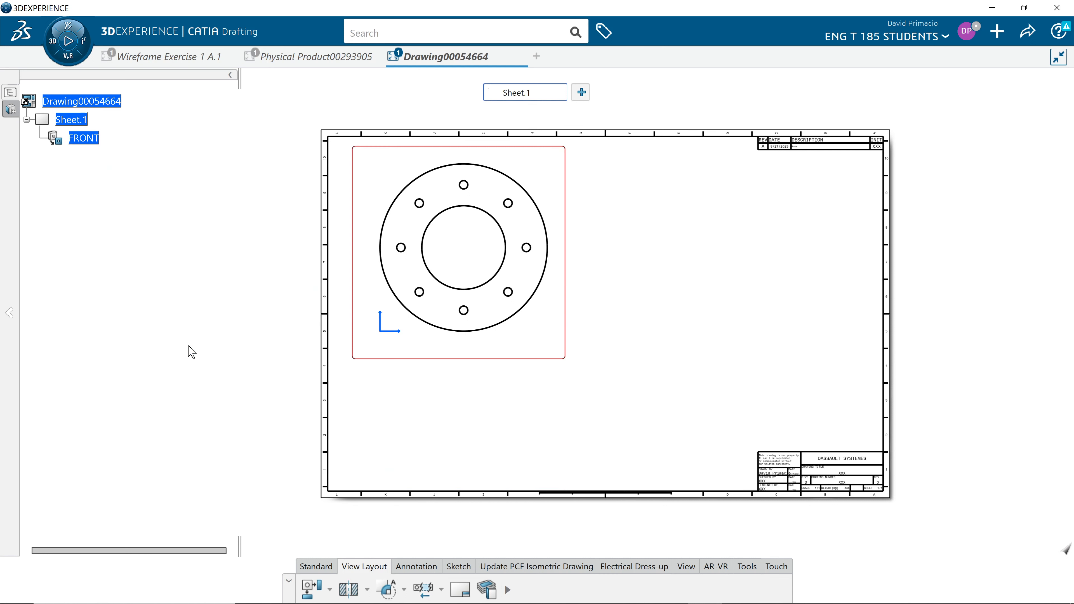
Step: Move the FRONT view from the sheet's upper-left area to the middle of the sheet
{"action": "left_click", "coordinate": [489, 360]}
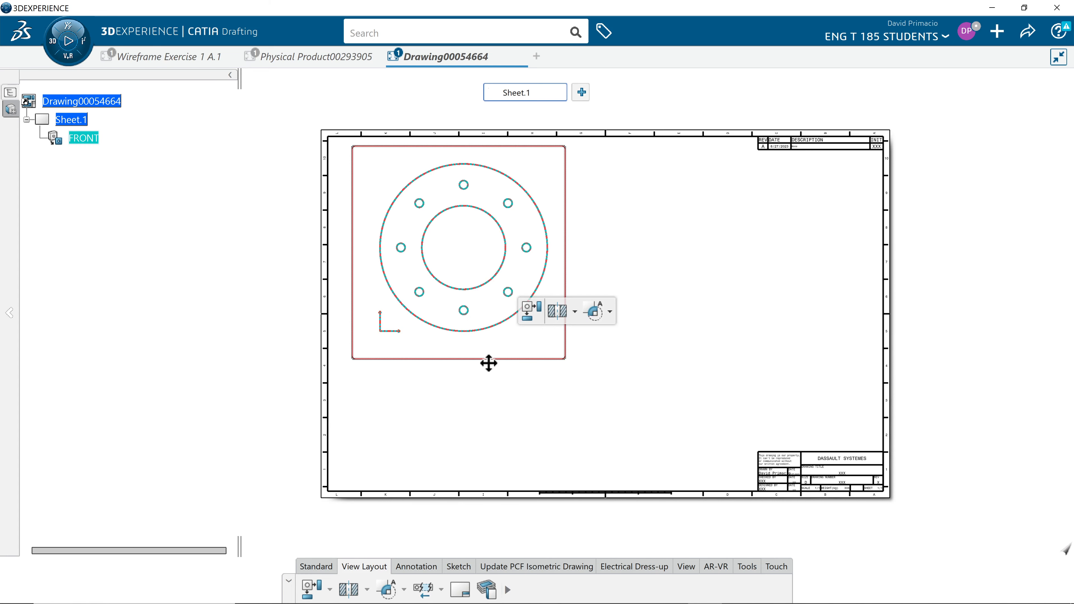
{"action": "left_click_drag", "start_coordinate": [489, 364], "coordinate": [626, 442]}
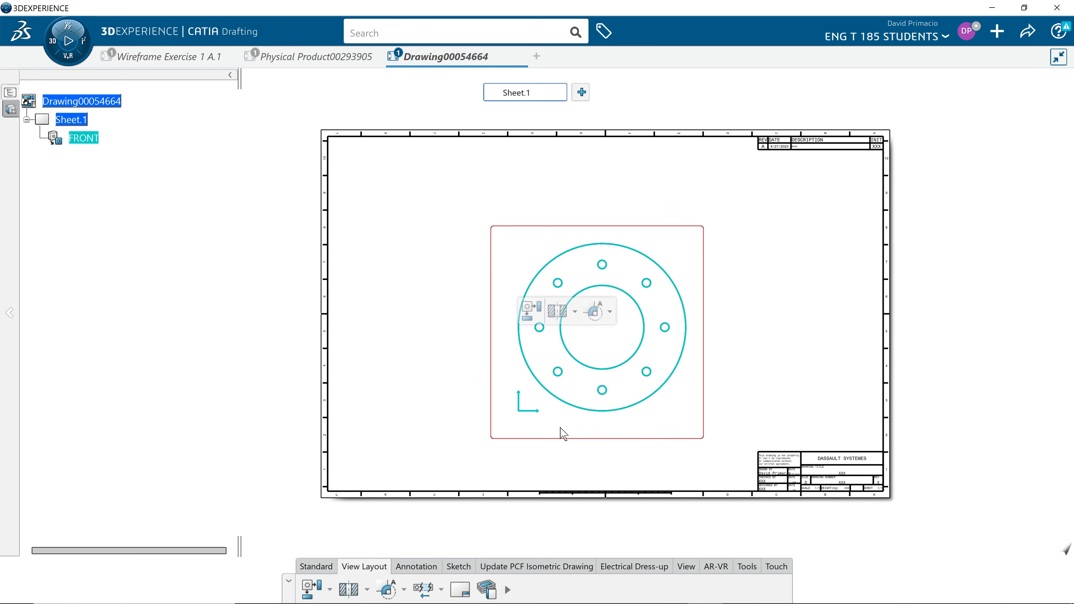
{"action": "left_click", "coordinate": [553, 425]}
{"action": "mouse_move", "coordinate": [552, 425]}
{"action": "middle_mouse_down", "text": "ctrl"}
{"action": "mouse_move", "coordinate": [551, 400]}
{"action": "mouse_move", "coordinate": [470, 393]}
{"action": "mouse_move", "coordinate": [465, 380]}
{"action": "middle_mouse_up", "text": "ctrl"}
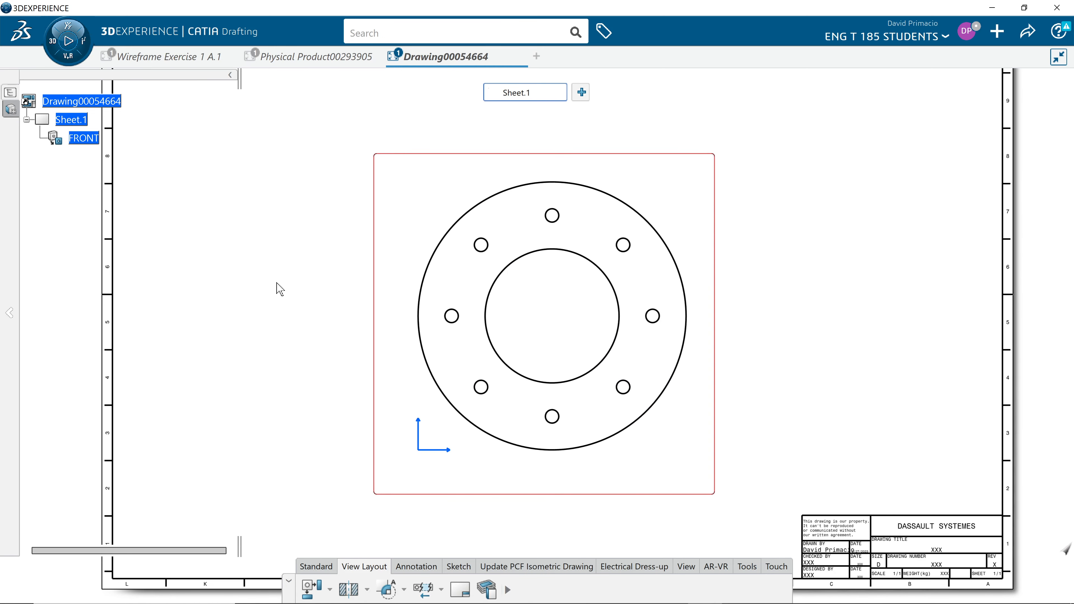
Step: Enable Center Line dress-up in the FRONT view's generation properties and apply it
{"action": "right_click", "coordinate": [77, 138]}
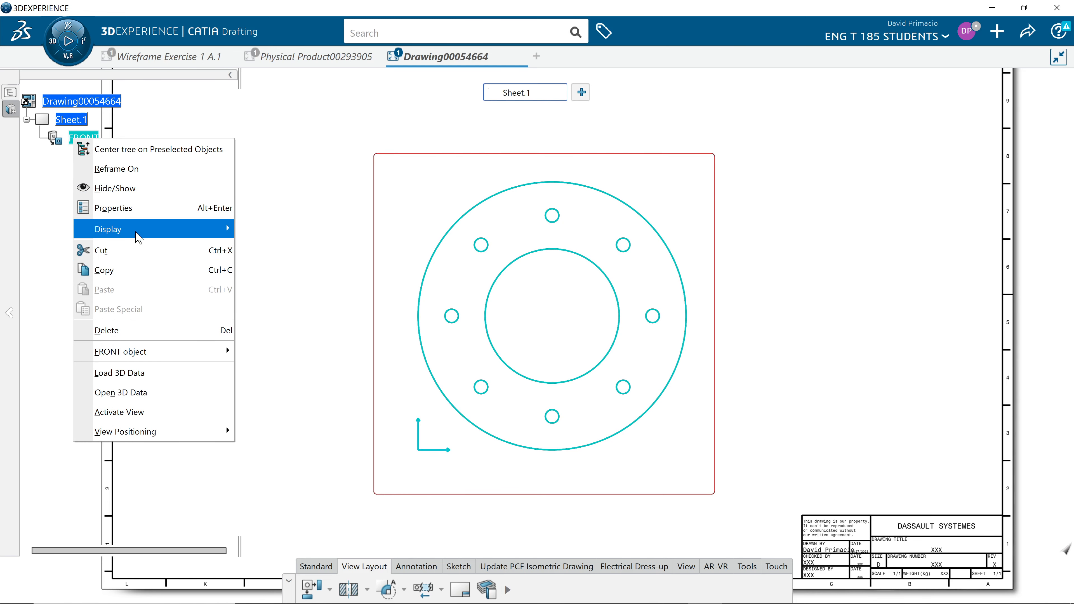
{"action": "left_click", "coordinate": [140, 215]}
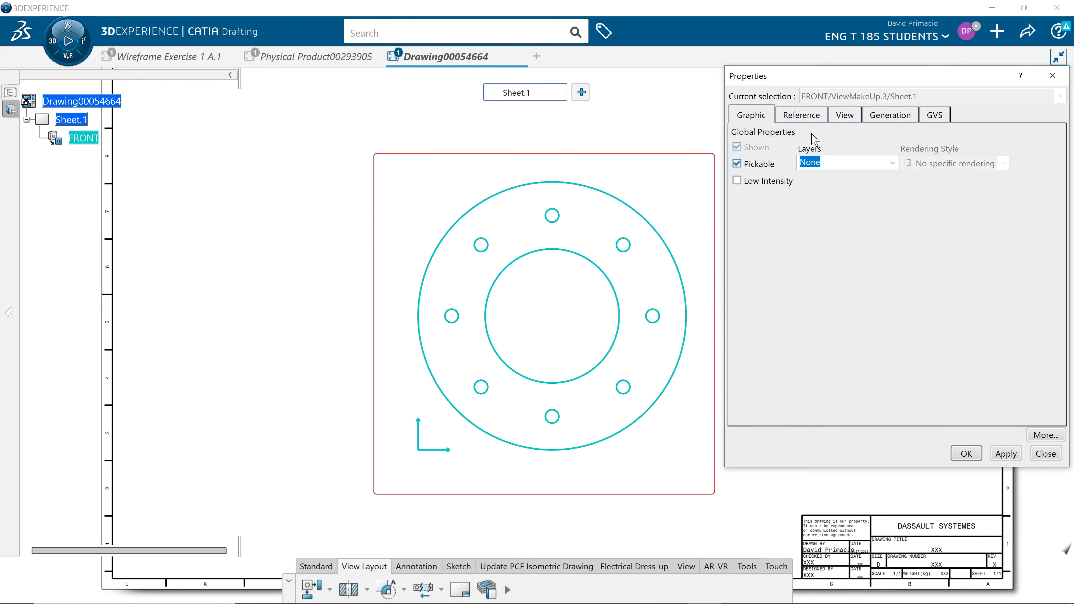
{"action": "left_click", "coordinate": [806, 119]}
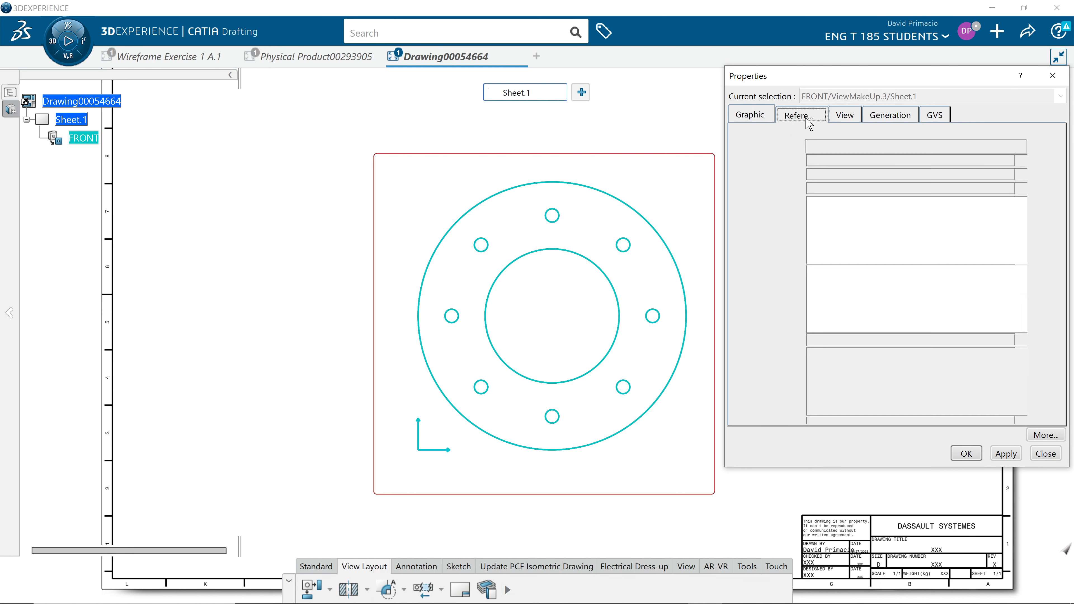
{"action": "left_click", "coordinate": [844, 120]}
{"action": "left_click", "coordinate": [872, 121]}
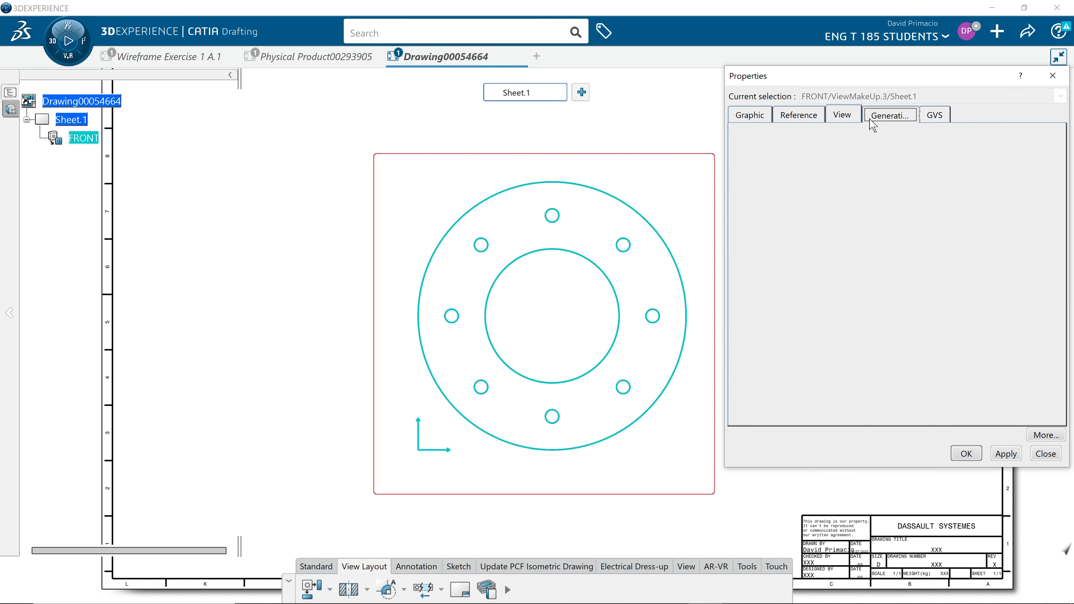
{"action": "left_click", "coordinate": [843, 151]}
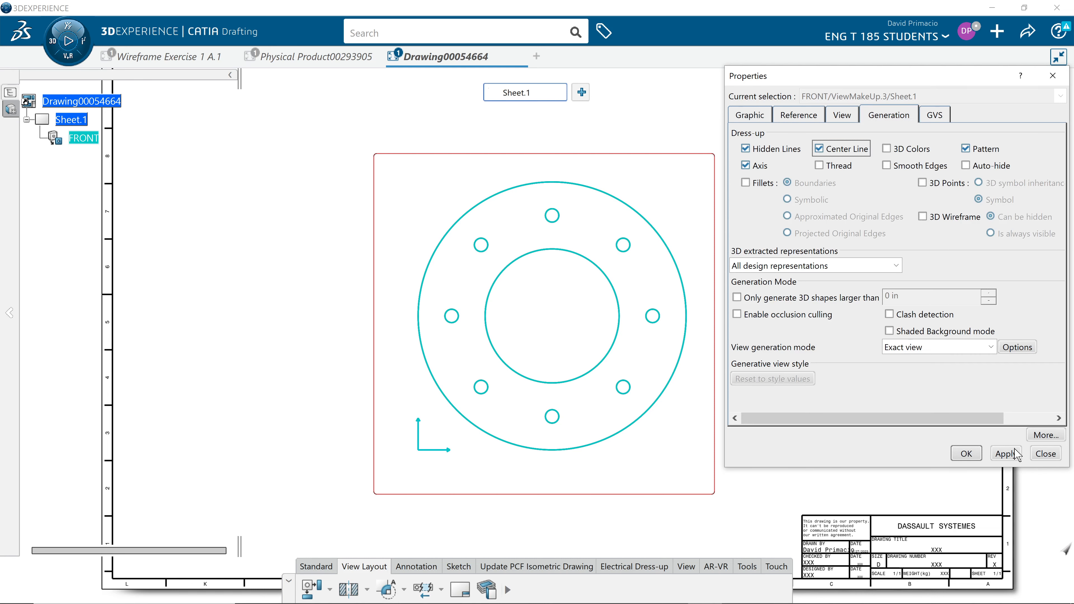
{"action": "left_click", "coordinate": [1006, 454]}
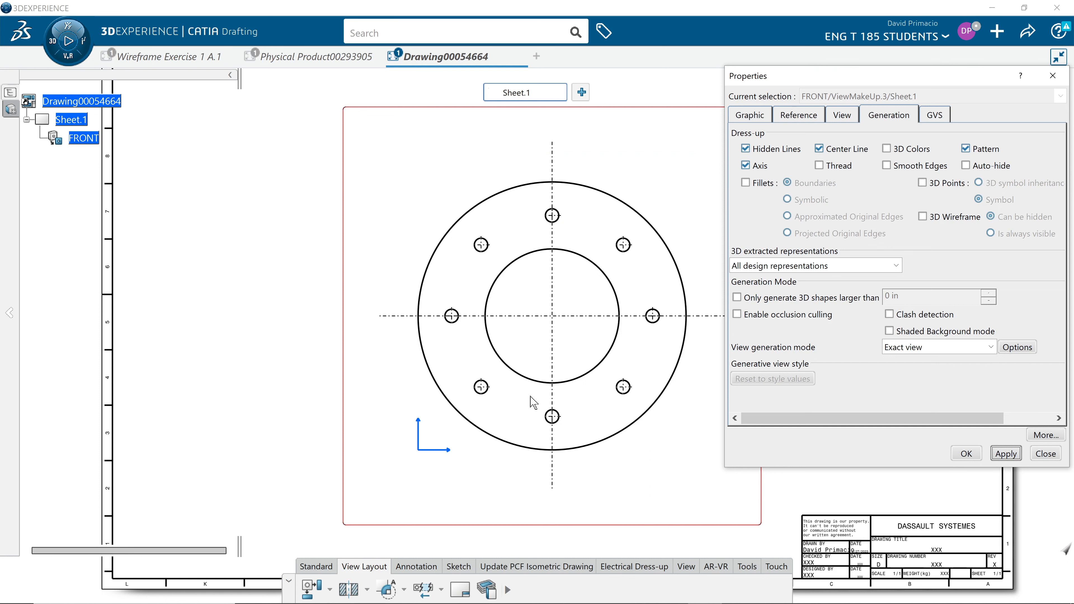
{"action": "left_click", "coordinate": [957, 454]}
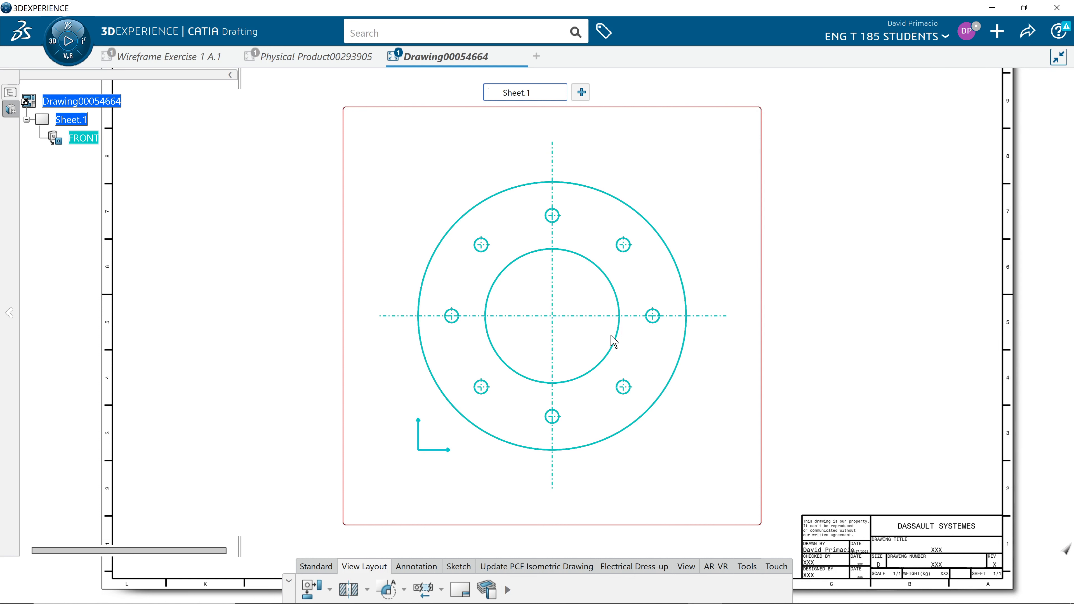
Step: Create an Offset Section View along the FRONT view's vertical centre line and place it to the left of the FRONT view
{"action": "mouse_move", "coordinate": [653, 397]}
{"action": "middle_mouse_down"}
{"action": "mouse_move", "coordinate": [688, 384]}
{"action": "mouse_move", "coordinate": [698, 367]}
{"action": "mouse_move", "coordinate": [702, 378]}
{"action": "mouse_move", "coordinate": [688, 373]}
{"action": "mouse_move", "coordinate": [700, 377]}
{"action": "middle_mouse_up"}
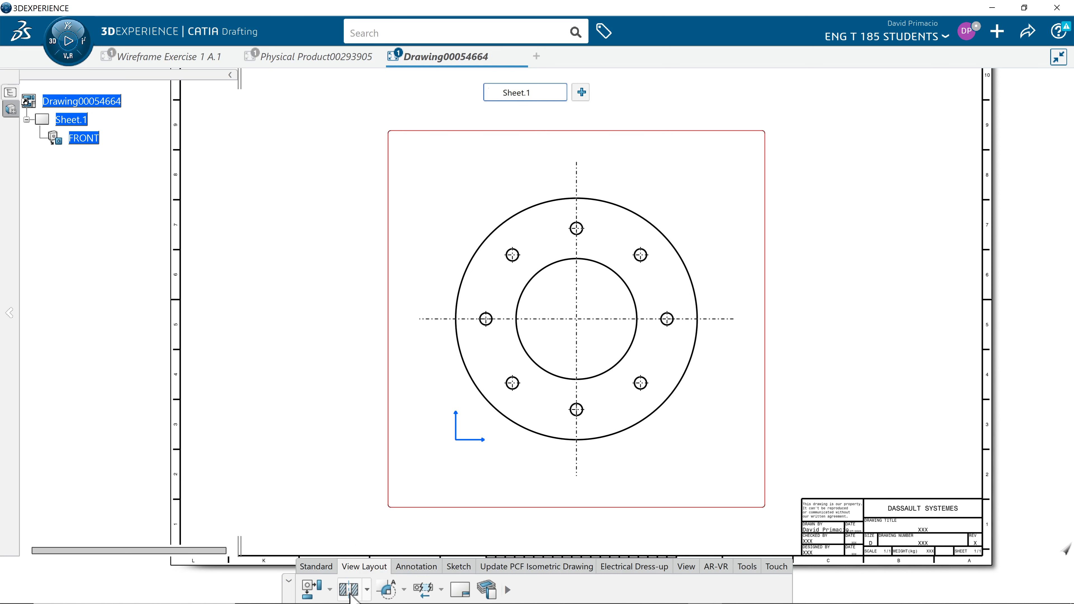
{"action": "left_click", "coordinate": [367, 590]}
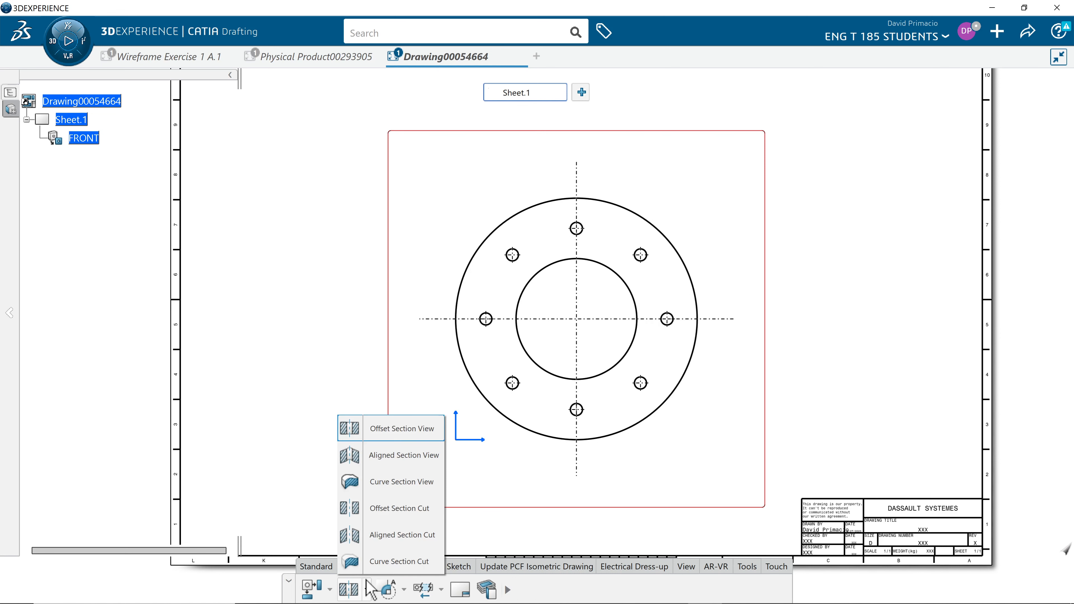
{"action": "left_click", "coordinate": [390, 431]}
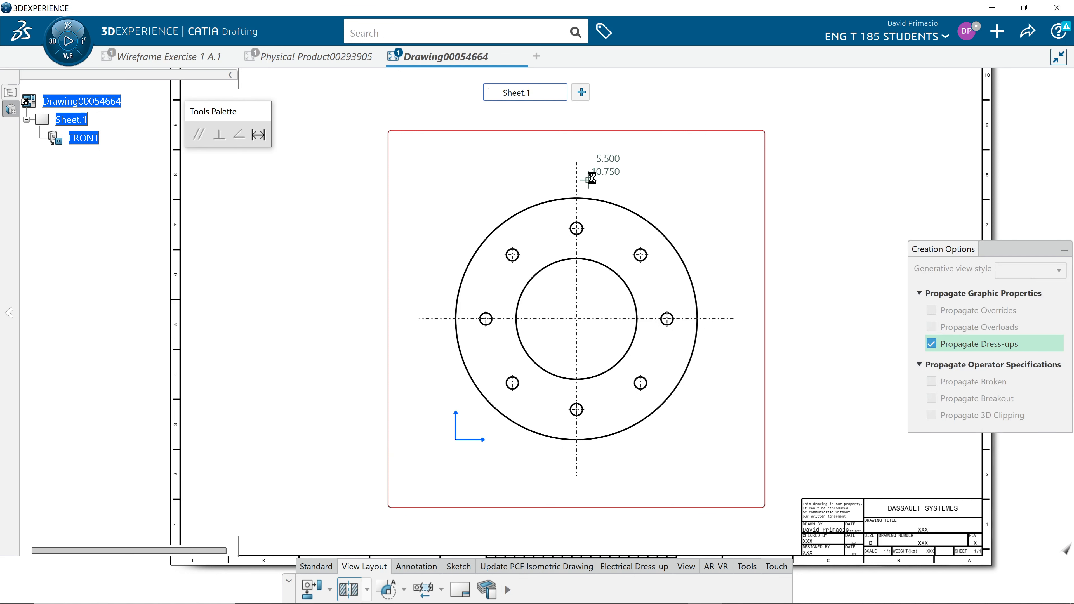
{"action": "left_click", "coordinate": [577, 162]}
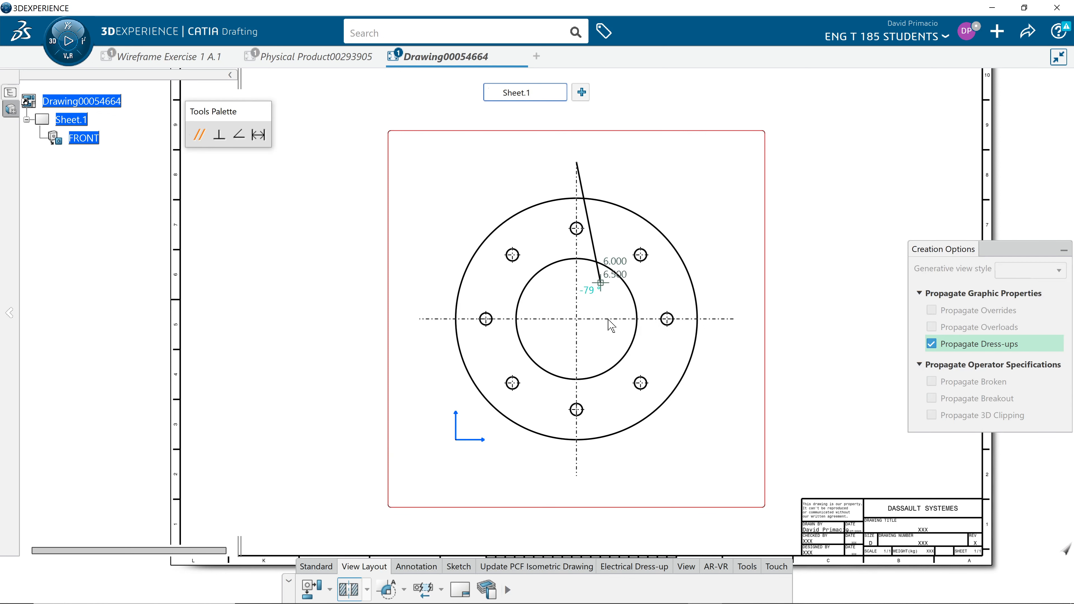
{"action": "double_click", "coordinate": [576, 471]}
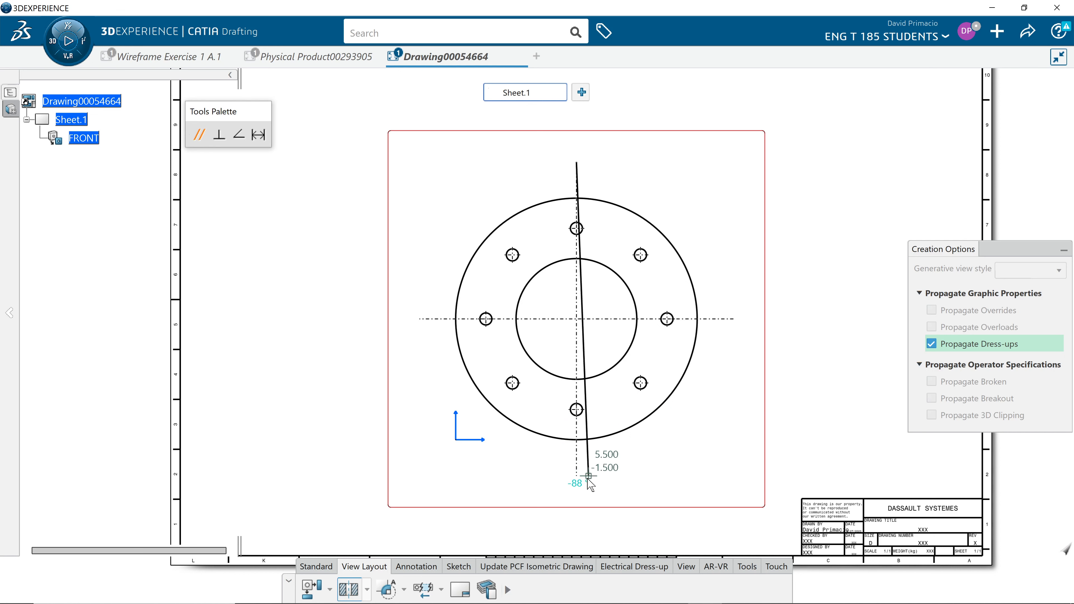
{"action": "left_click", "coordinate": [577, 477]}
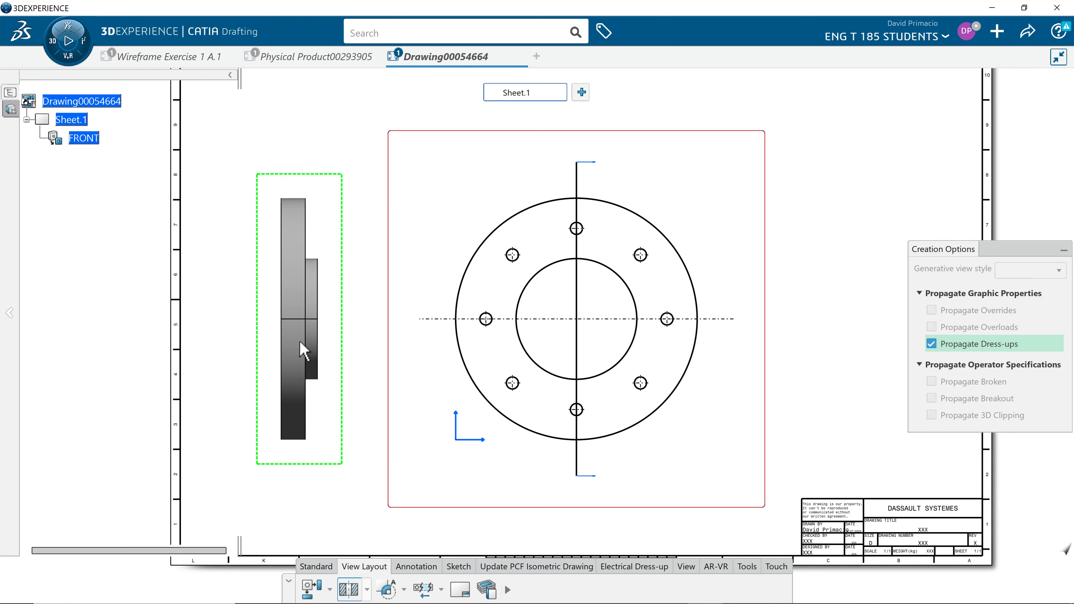
{"action": "left_click", "coordinate": [290, 351]}
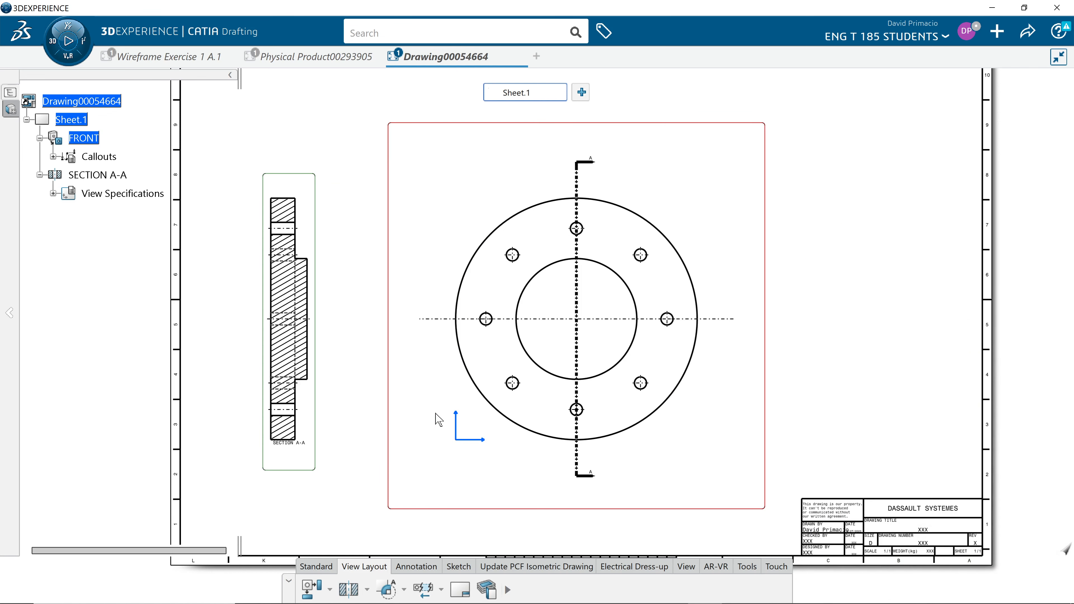
{"action": "mouse_move", "coordinate": [299, 475]}
{"action": "middle_mouse_down"}
{"action": "mouse_move", "coordinate": [325, 472]}
{"action": "mouse_move", "coordinate": [336, 454]}
{"action": "mouse_move", "coordinate": [296, 442]}
{"action": "mouse_move", "coordinate": [312, 427]}
{"action": "middle_mouse_up"}
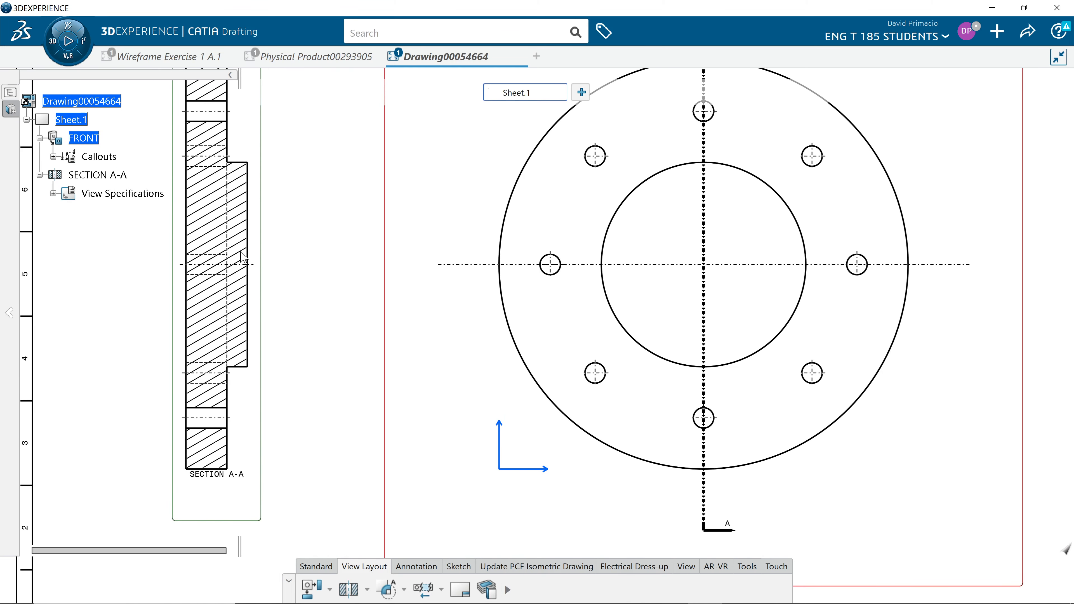
{"action": "mouse_move", "coordinate": [254, 461]}
{"action": "middle_mouse_down", "text": "ctrl"}
{"action": "mouse_move", "coordinate": [305, 457]}
{"action": "mouse_move", "coordinate": [325, 426]}
{"action": "middle_mouse_up", "text": "ctrl"}
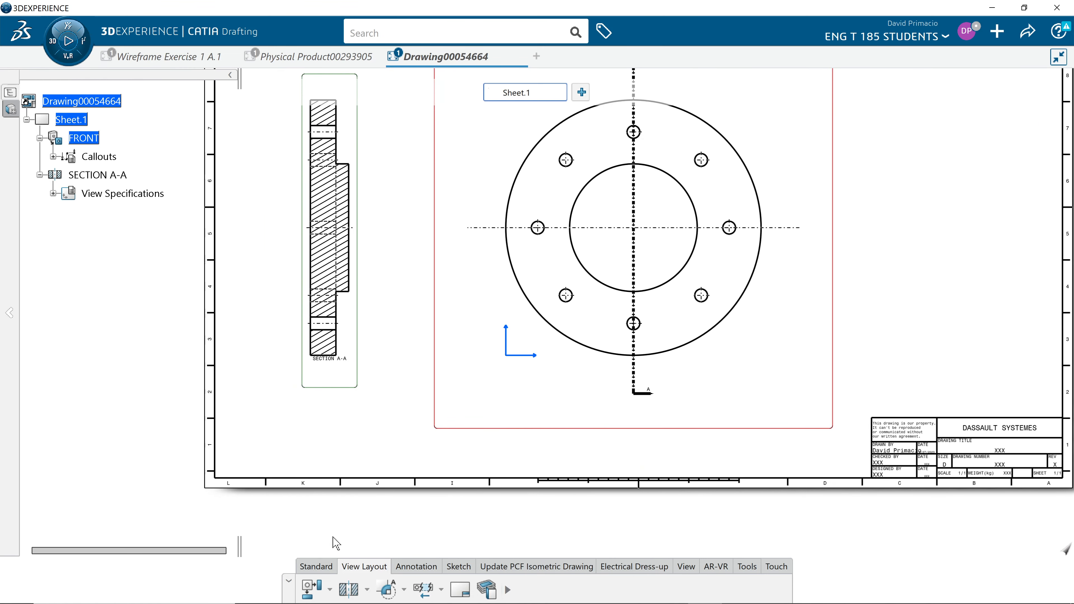
Step: Create an Offset Section Cut along the same vertical centre line of the FRONT view, placing it left of the SECTION A-A view
{"action": "left_click", "coordinate": [366, 590]}
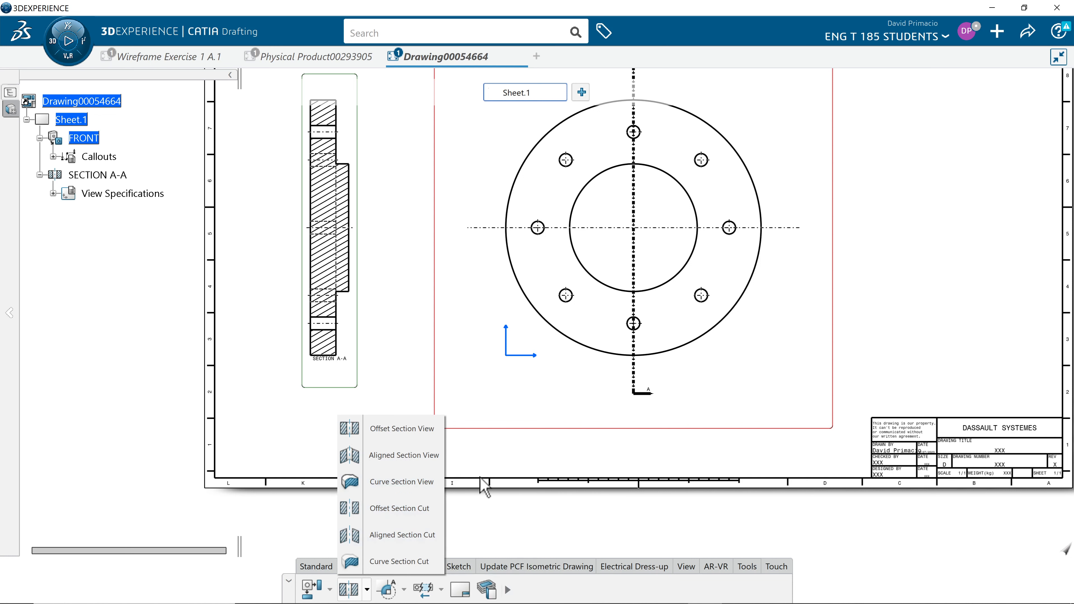
{"action": "left_click", "coordinate": [501, 460]}
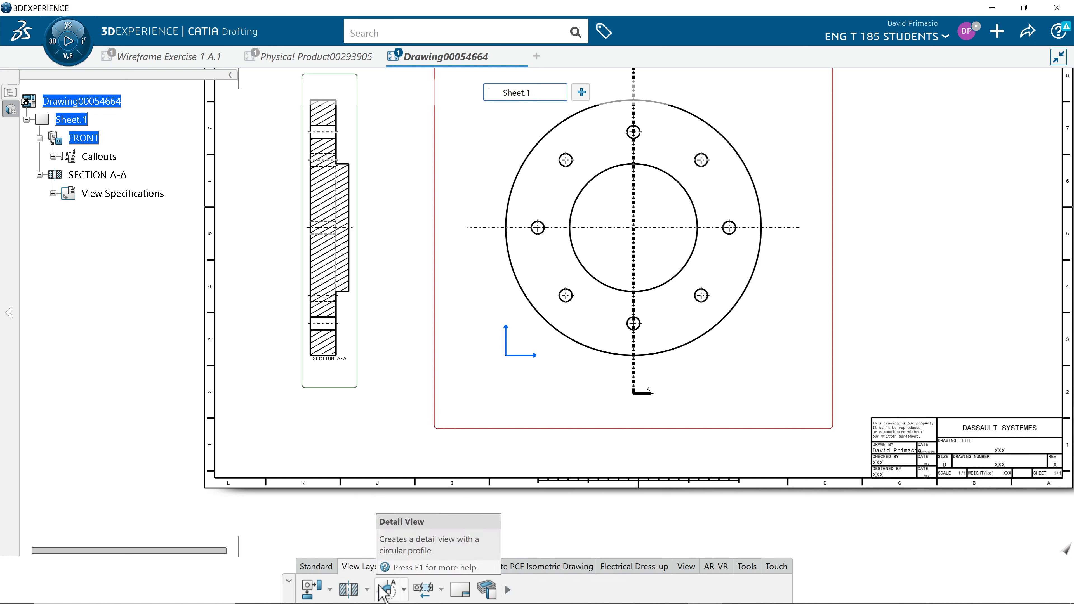
{"action": "left_click", "coordinate": [367, 590]}
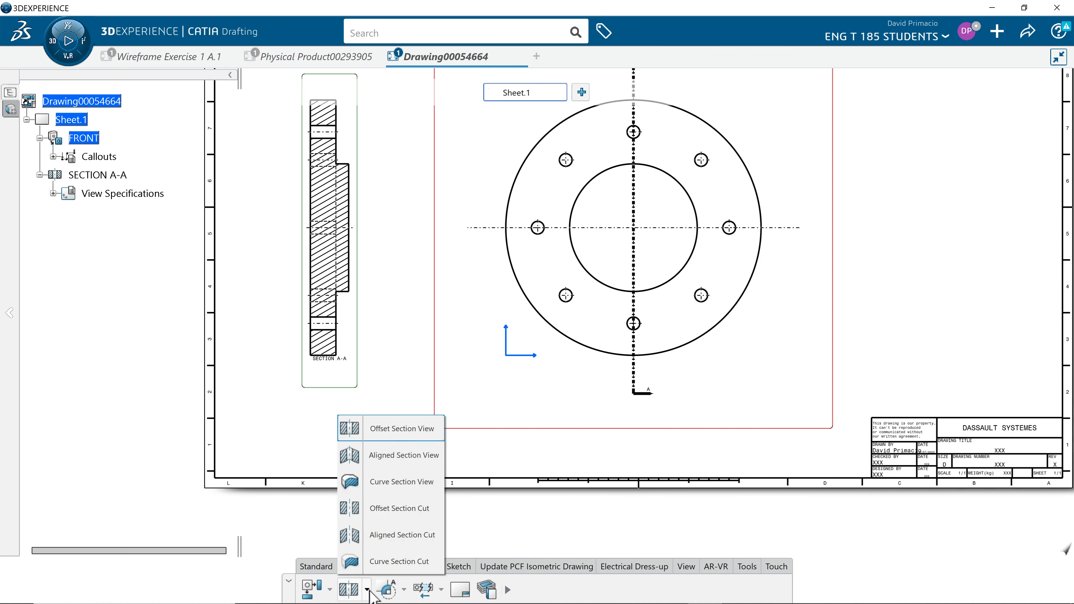
{"action": "left_click", "coordinate": [378, 516]}
{"action": "middle_click_drag", "start_coordinate": [435, 492], "coordinate": [381, 600]}
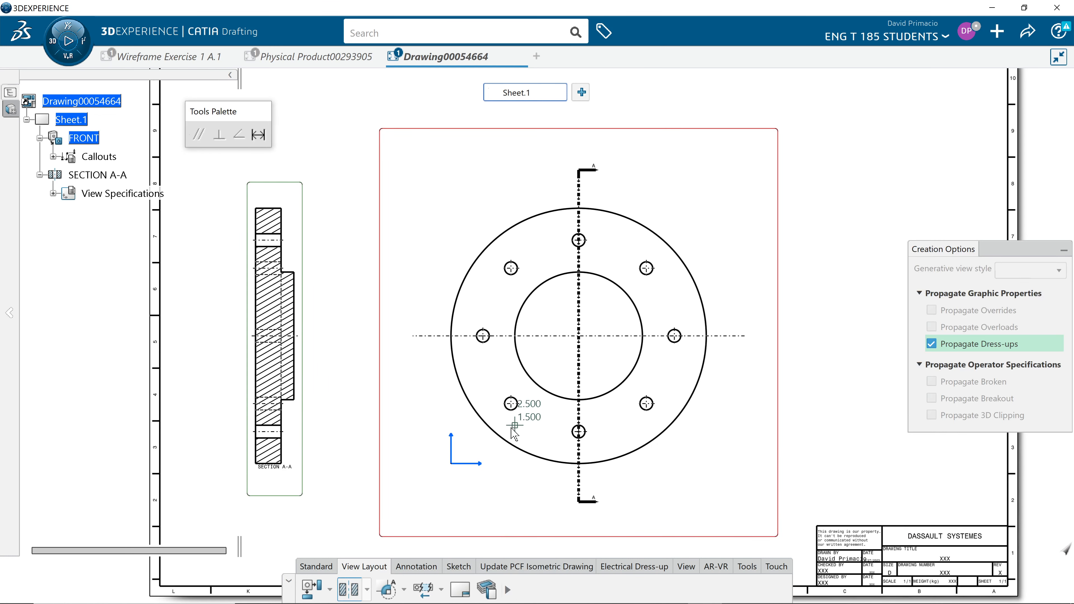
{"action": "left_click", "coordinate": [579, 170]}
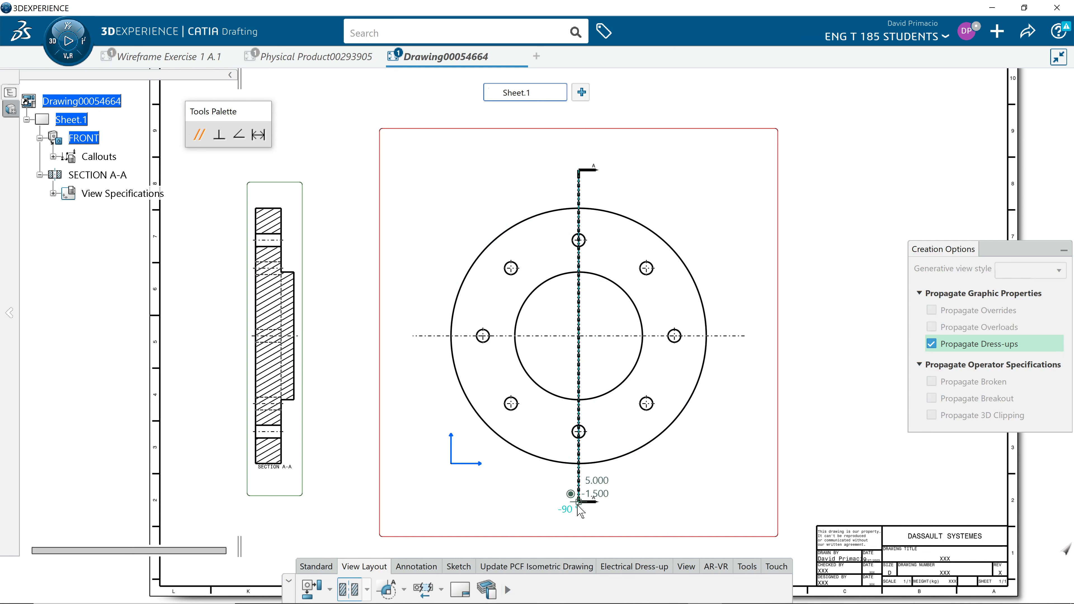
{"action": "double_click", "coordinate": [579, 506]}
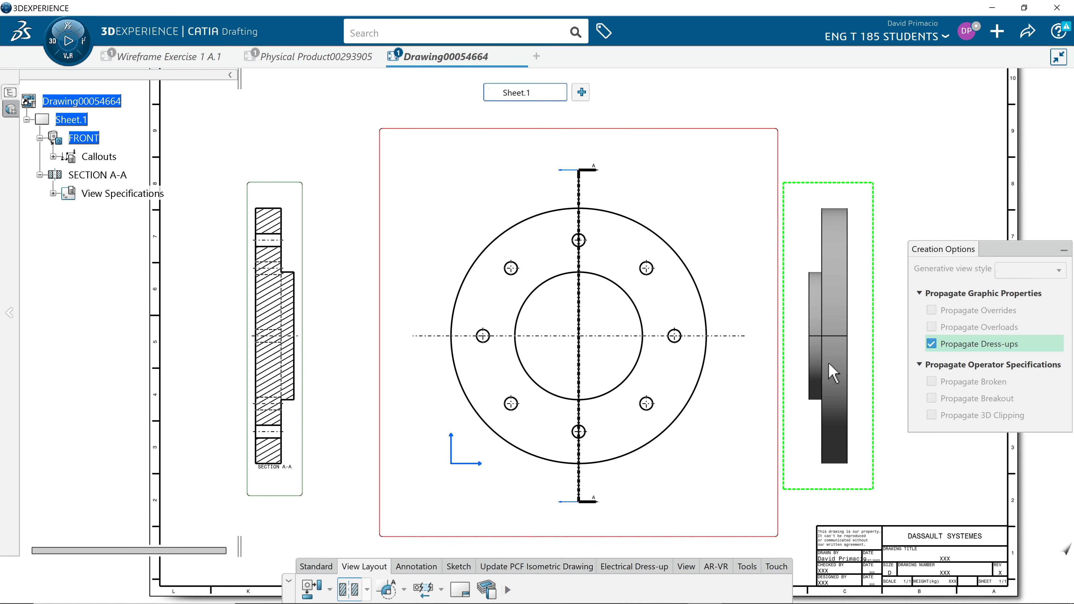
{"action": "middle_click_drag", "start_coordinate": [816, 366], "coordinate": [696, 383]}
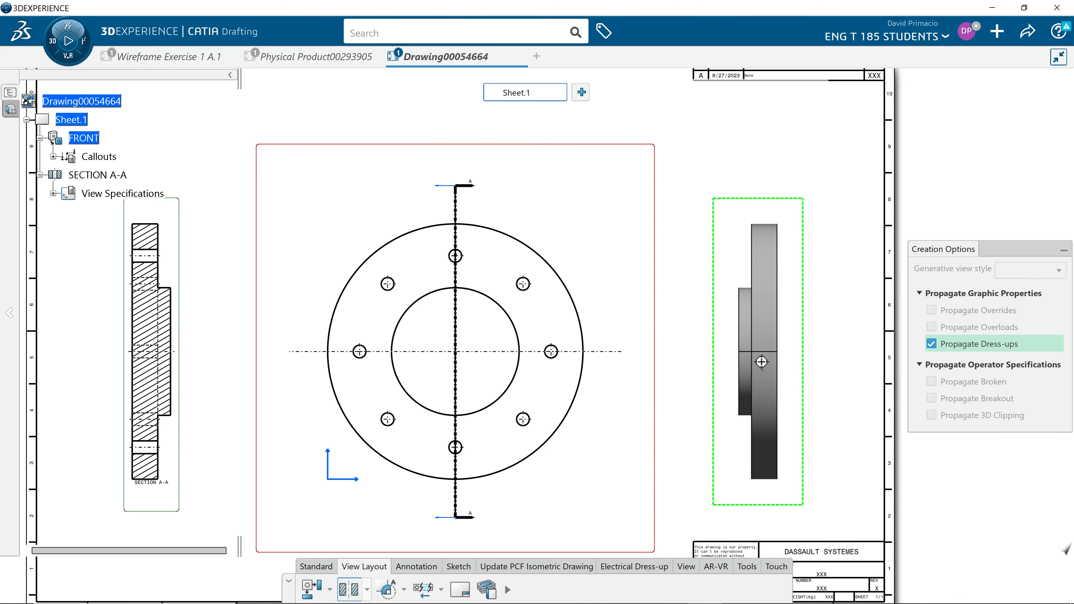
{"action": "middle_click_drag", "start_coordinate": [64, 367], "coordinate": [287, 346]}
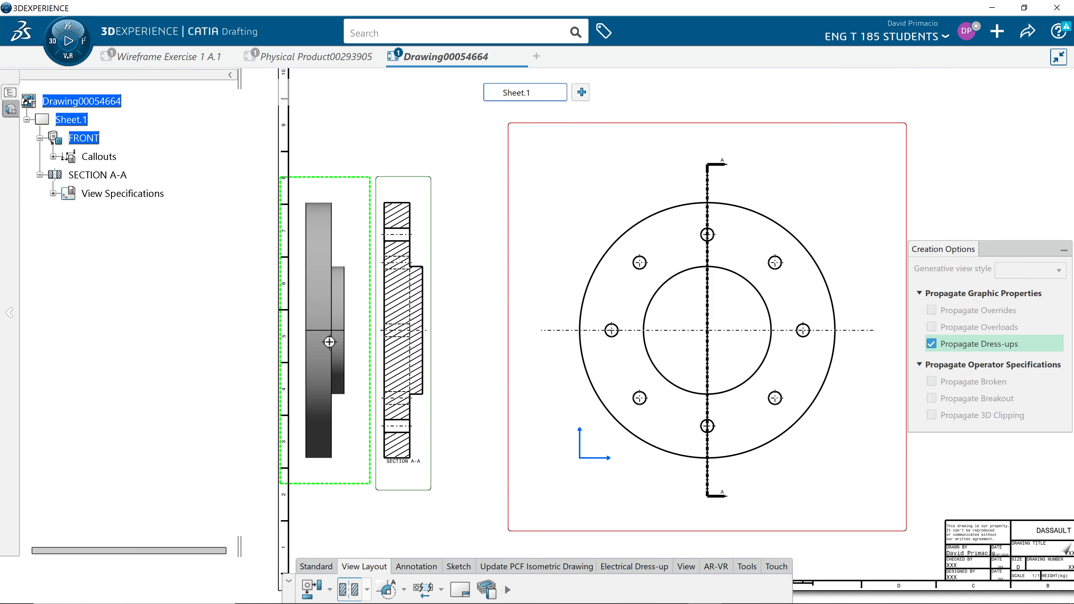
{"action": "left_click", "coordinate": [342, 345]}
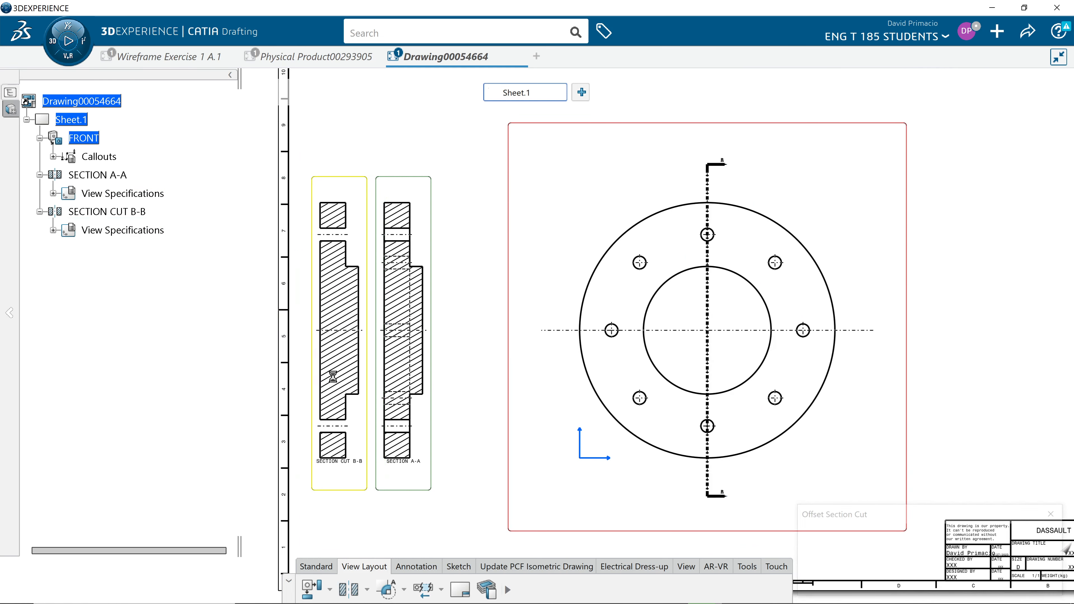
Step: Compare SECTION CUT B-B with SECTION A-A, examining the hole edges and hidden lines shown in each
{"action": "scroll", "coordinate": [377, 436], "scroll_direction": "up", "scroll_amount": 3}
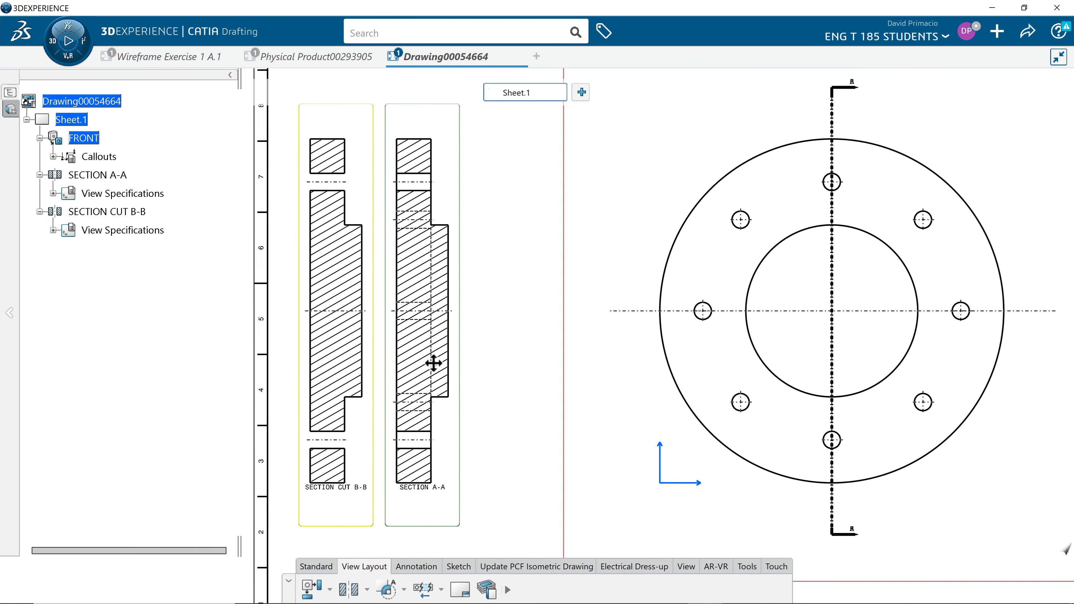
{"action": "scroll", "coordinate": [442, 351], "scroll_direction": "up", "scroll_amount": 2}
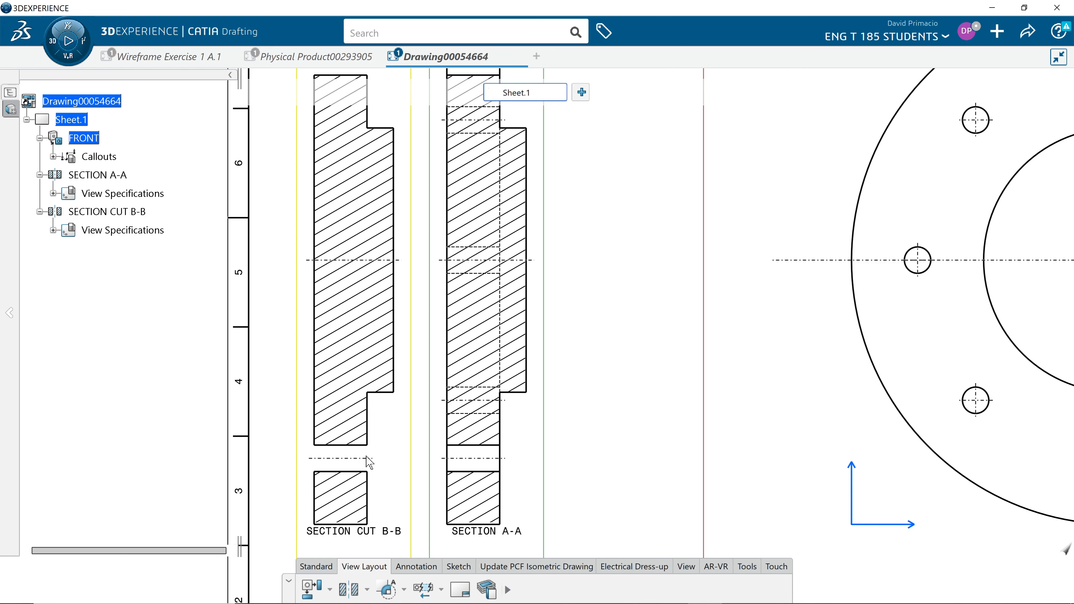
{"action": "middle_click_drag", "start_coordinate": [365, 243], "coordinate": [378, 332]}
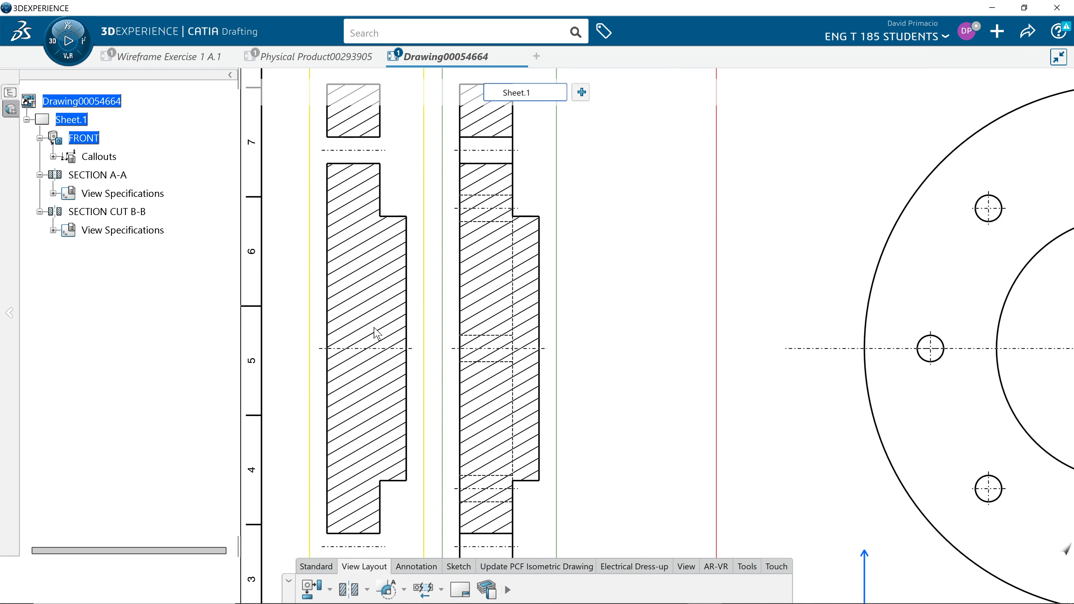
{"action": "scroll", "coordinate": [465, 339], "scroll_direction": "down", "scroll_amount": 5}
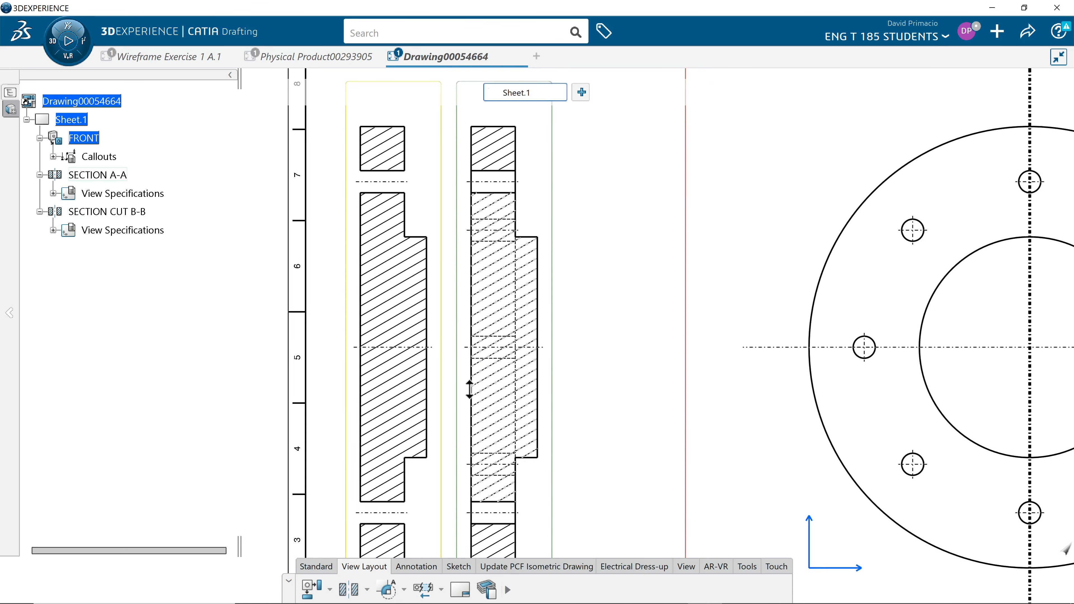
{"action": "middle_click_drag", "start_coordinate": [575, 362], "coordinate": [539, 357]}
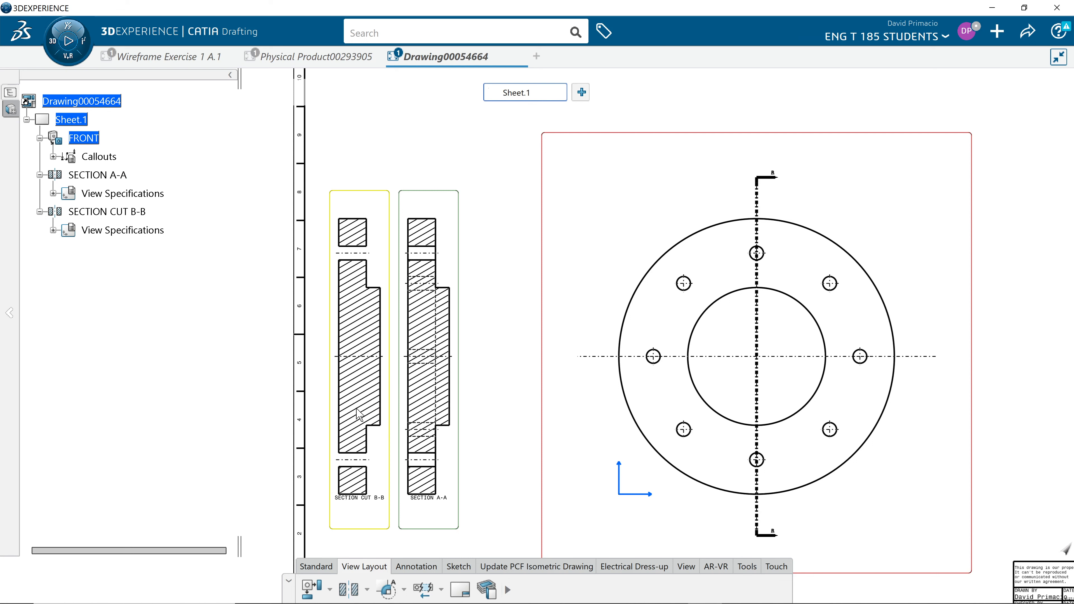
{"action": "mouse_move", "coordinate": [353, 534]}
{"action": "middle_mouse_down"}
{"action": "mouse_move", "coordinate": [372, 499]}
{"action": "mouse_move", "coordinate": [427, 497]}
{"action": "middle_mouse_up"}
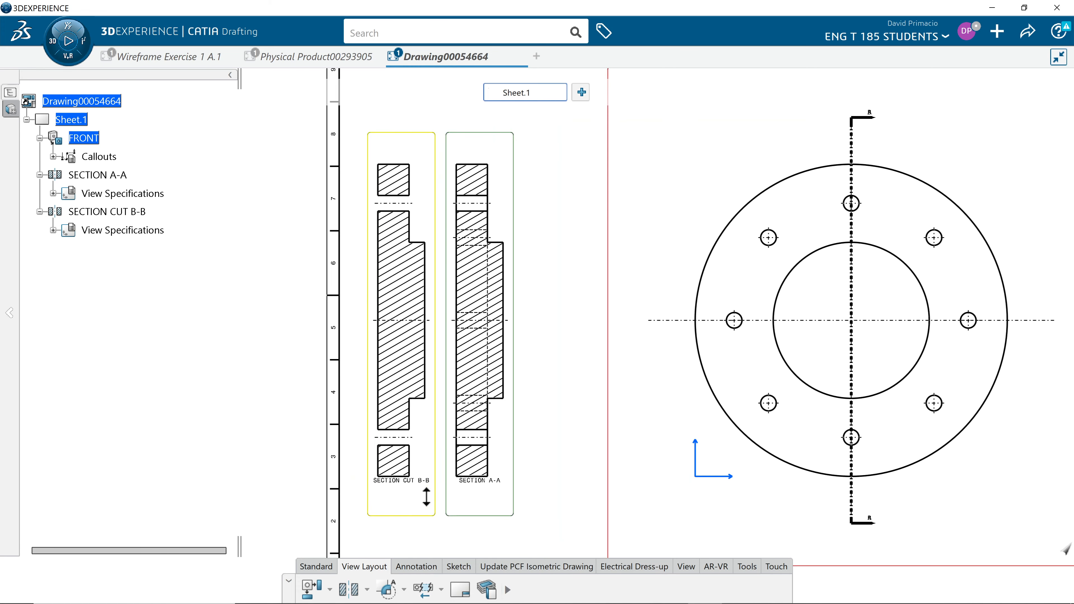